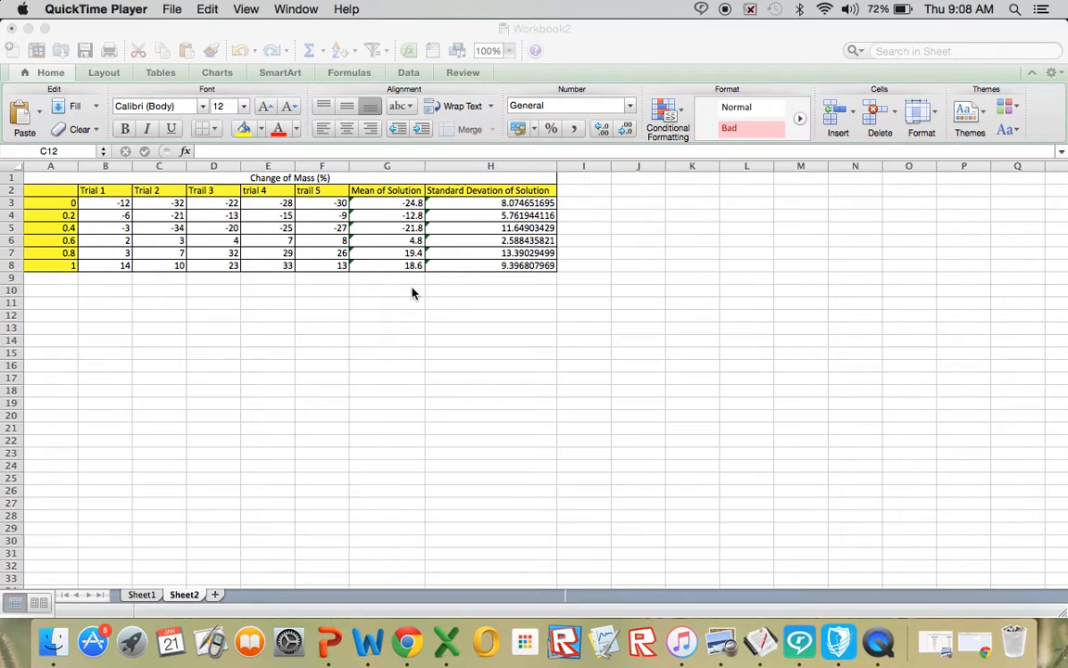
- Copy the concentration column A2:A8 and paste it at A11 to start a summary table
click(38, 224)
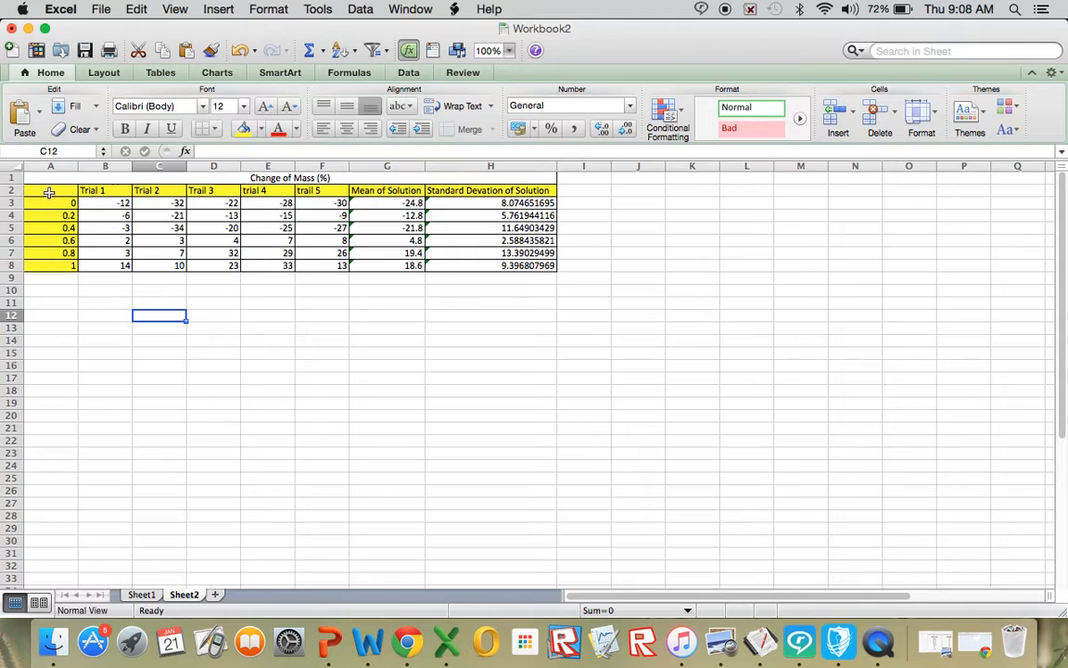
drag(49, 191, 49, 265)
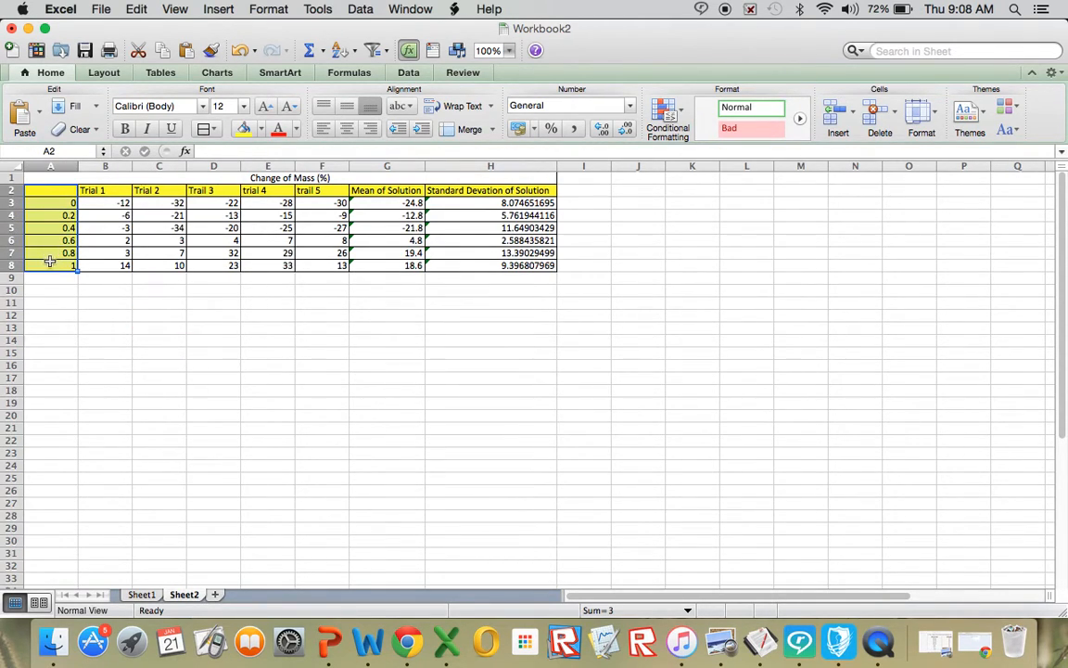
key(super+c)
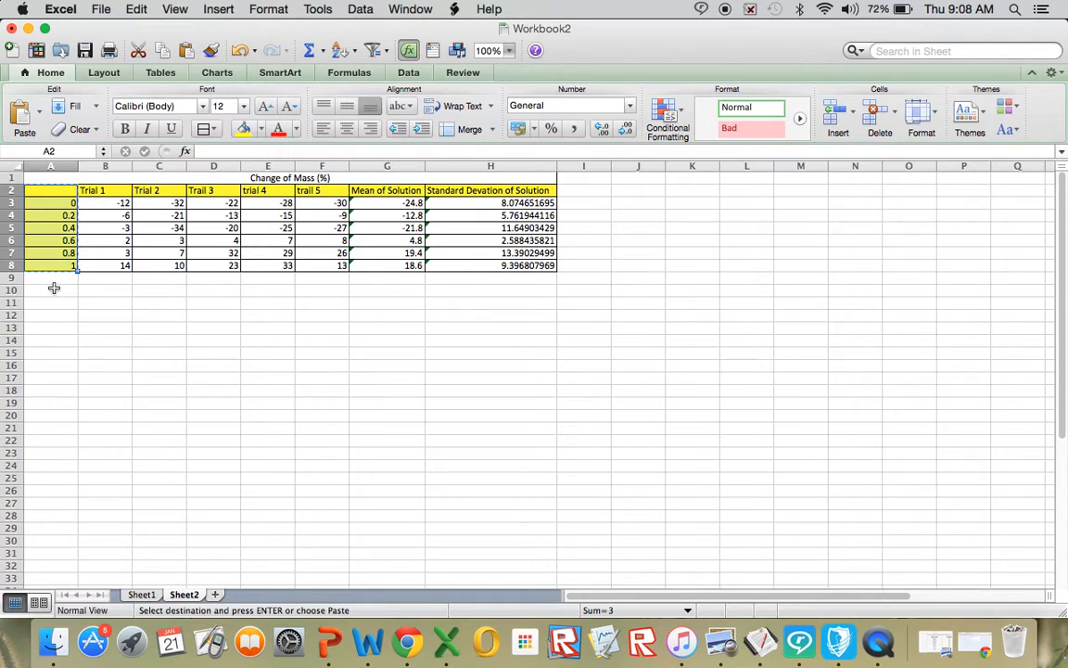
click(52, 290)
click(58, 316)
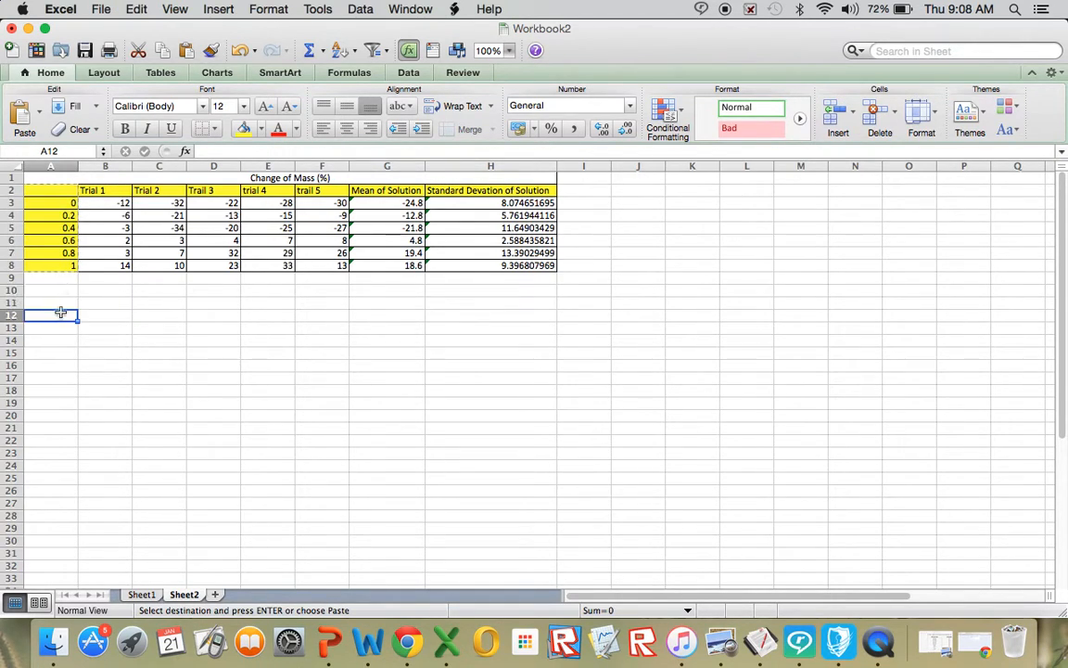
click(60, 305)
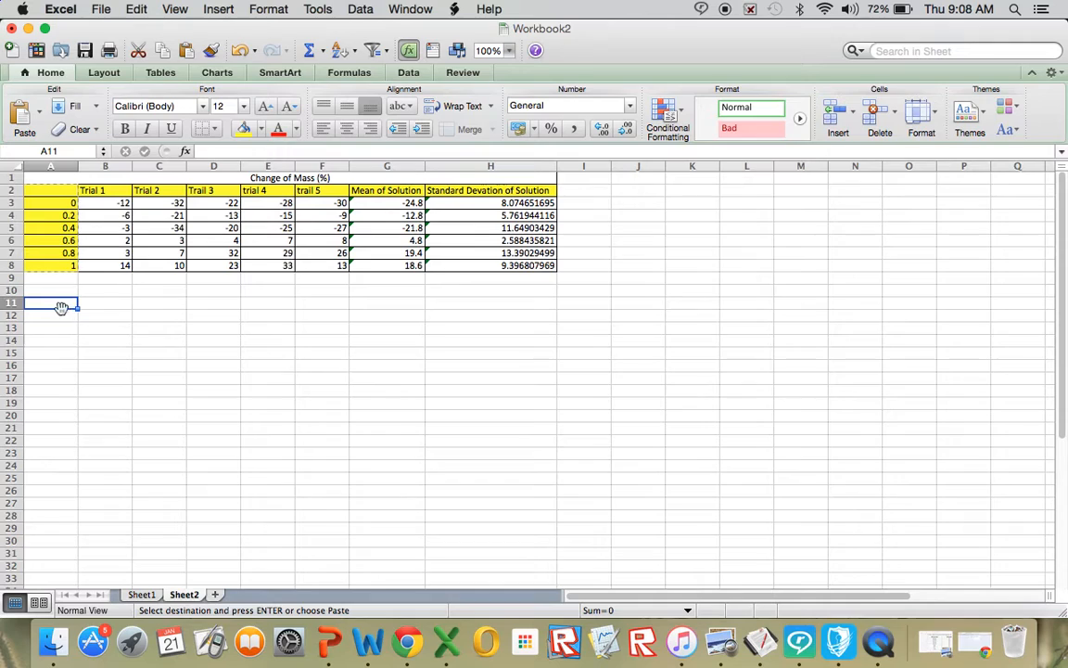
key(super+v)
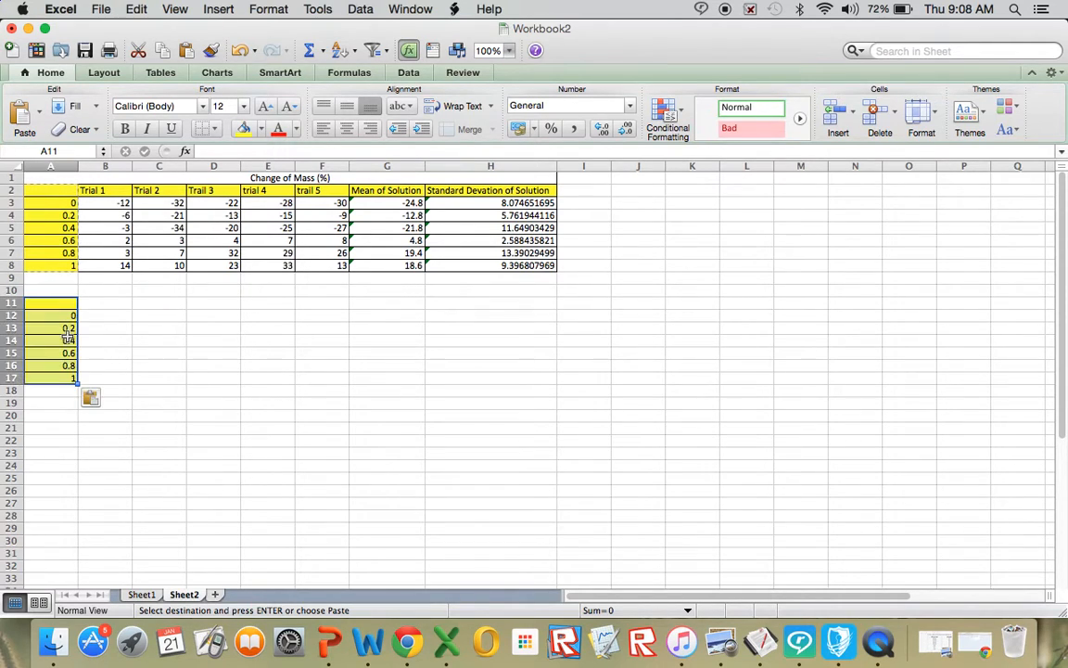
- Copy the Mean of Solution and Standard Devation of Solution headers into B11:C11
key(Right)
drag(375, 191, 413, 189)
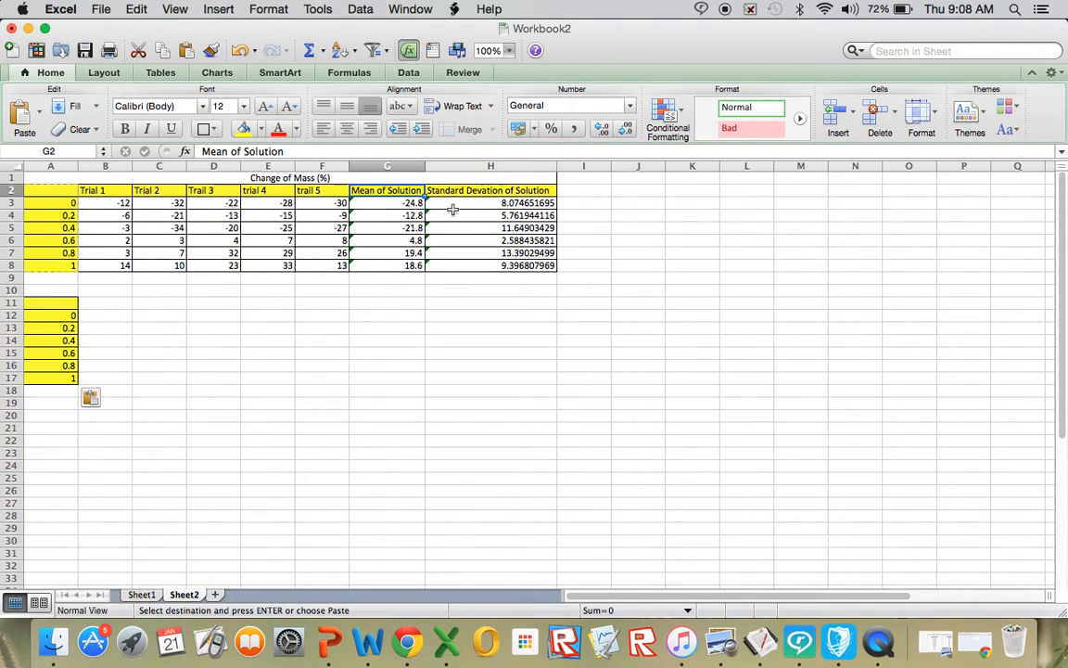
drag(456, 192, 404, 194)
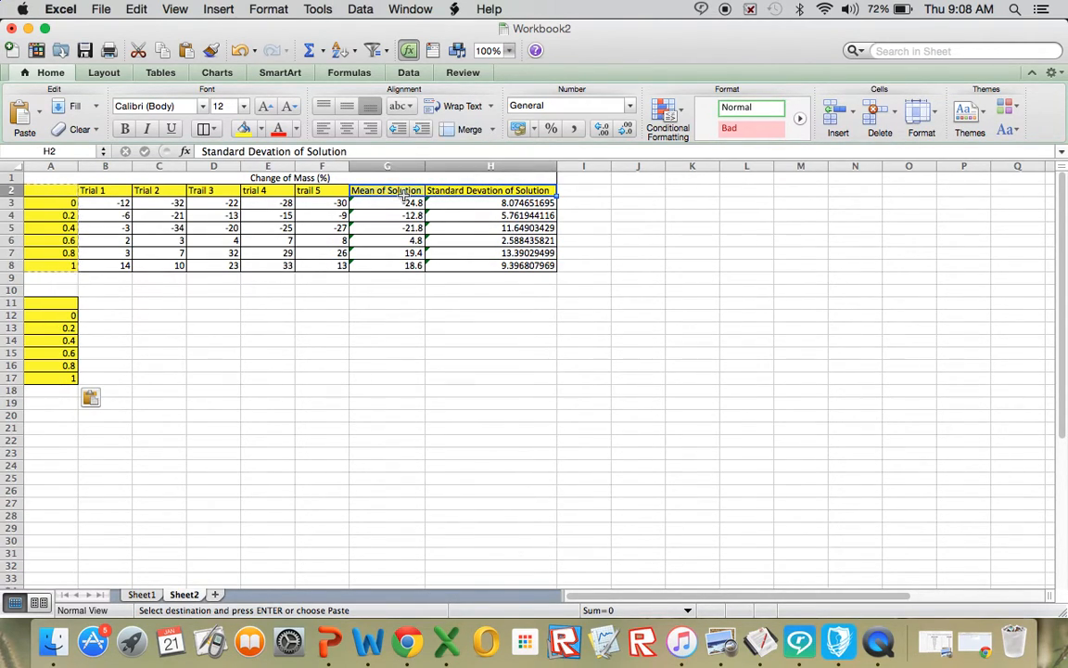
click(106, 307)
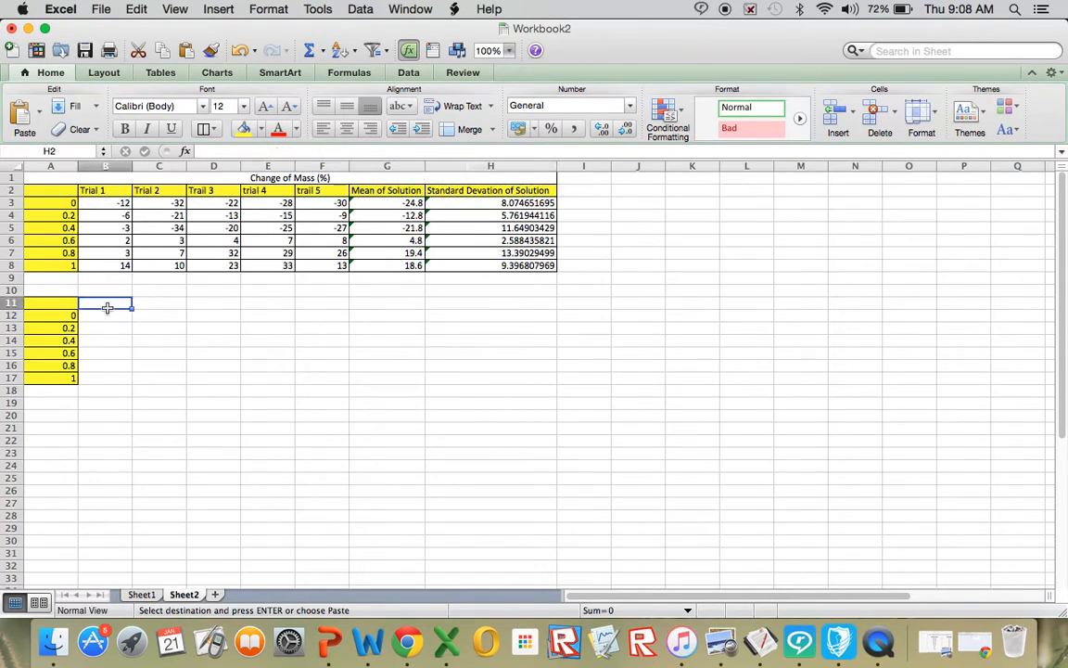
key(super+v)
click(109, 328)
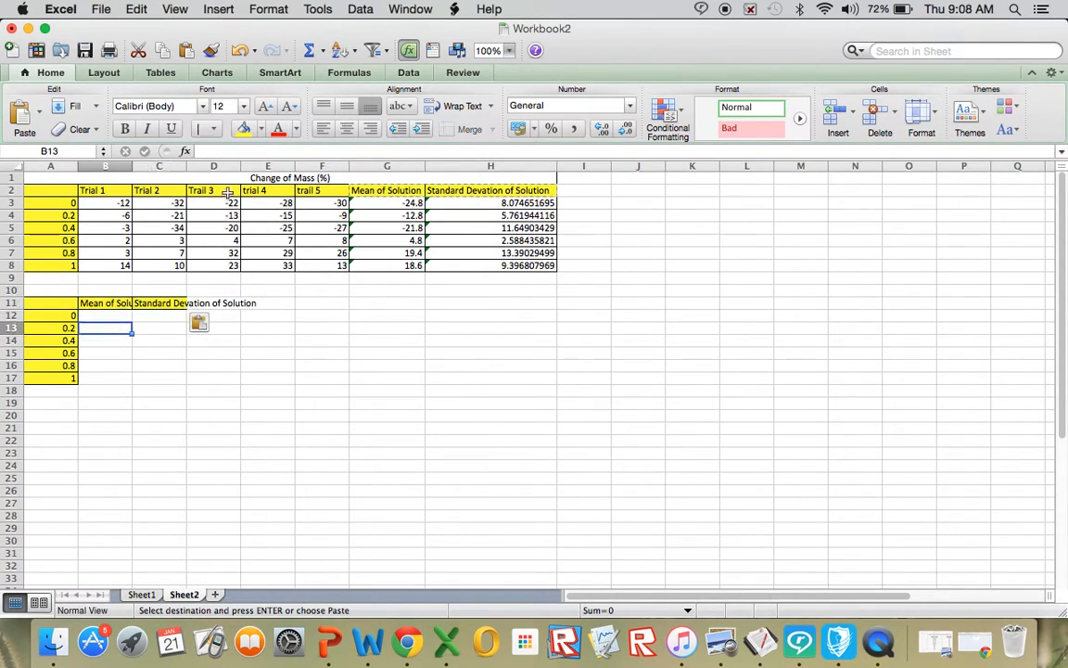
- Widen columns B and C so the headers in row 11 fit completely
drag(132, 165, 154, 165)
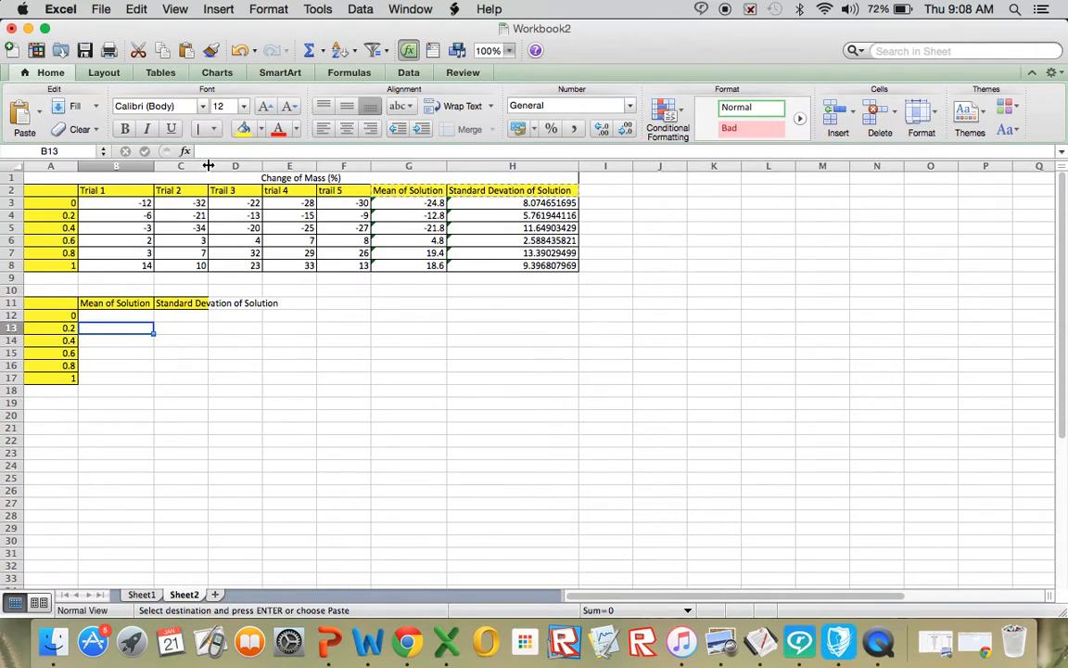
double_click(208, 165)
click(211, 332)
click(146, 329)
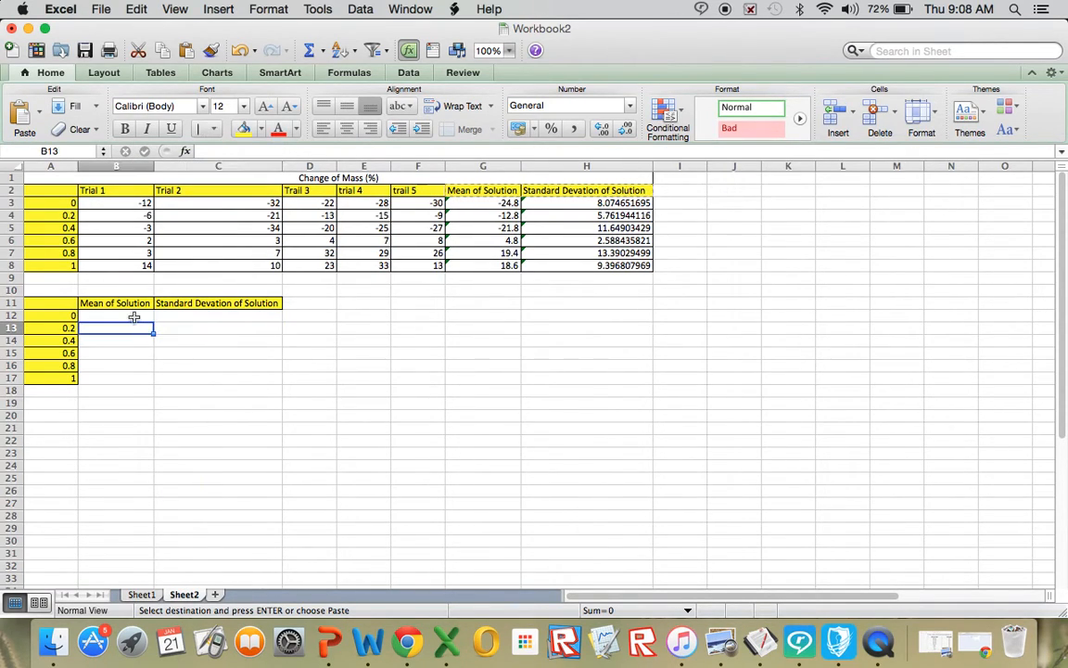
- Link cell B12 to the mean for concentration 0 with the formula =G3
click(133, 318)
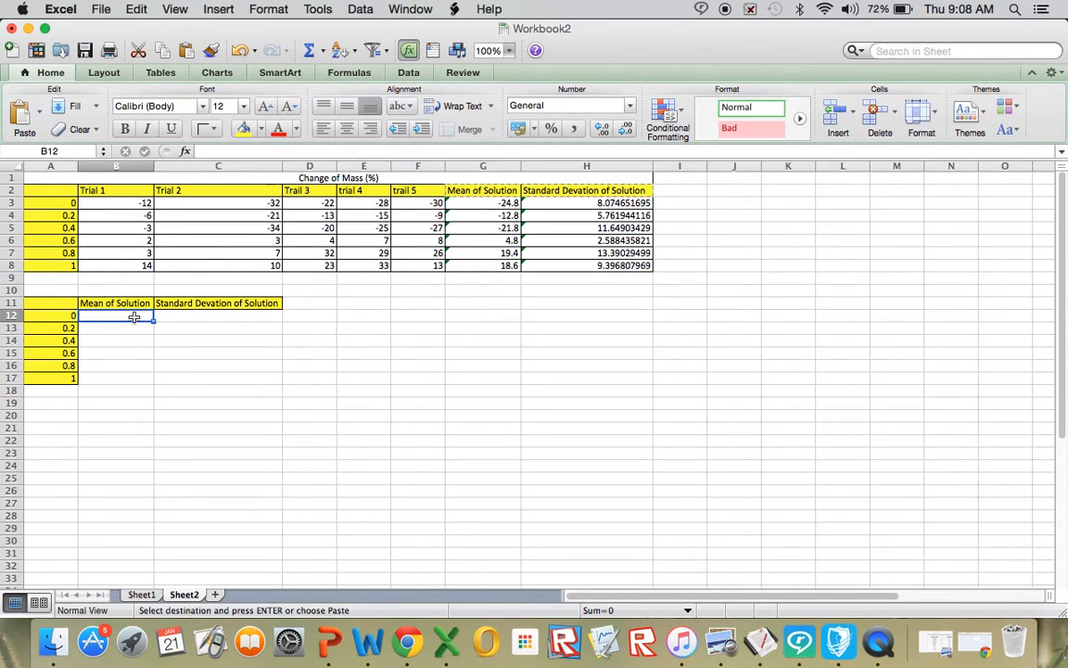
text(=)
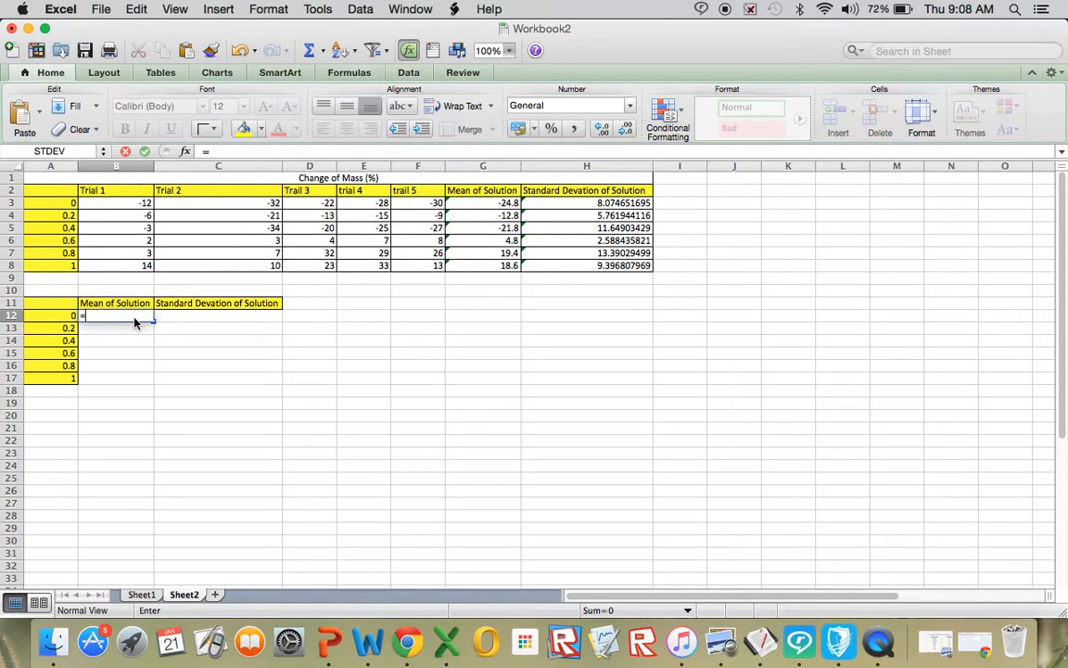
key(Right)
key(Right)
key(Right)
key(Right)
key(Up)
key(Up)
key(Up)
key(Up)
key(Up)
key(Up)
key(Up)
key(Up)
key(Up)
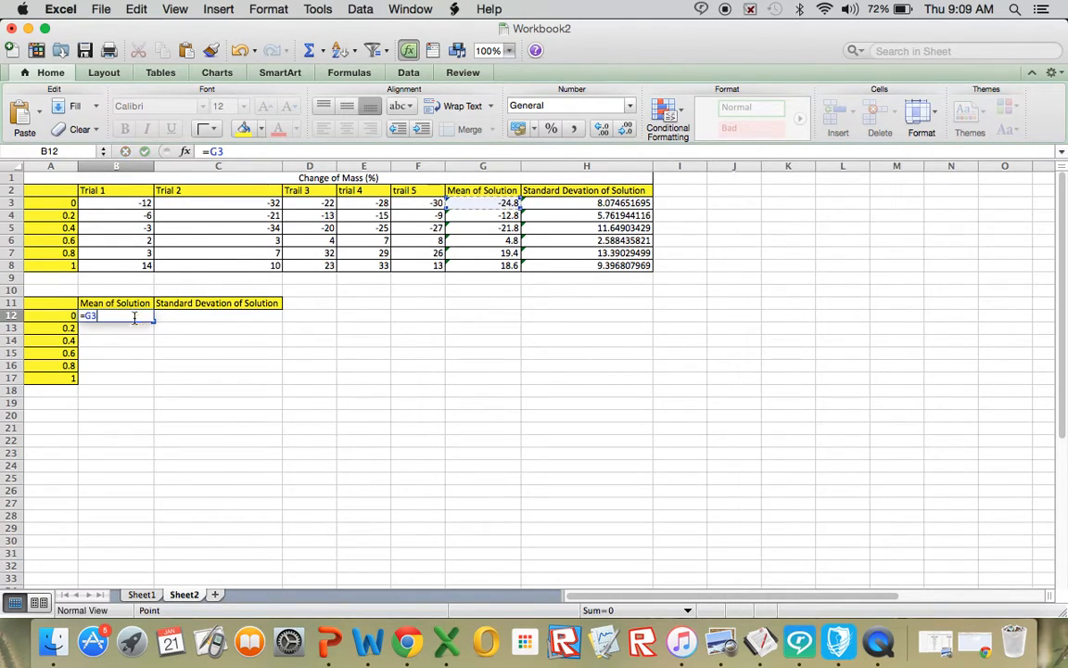
key(Return)
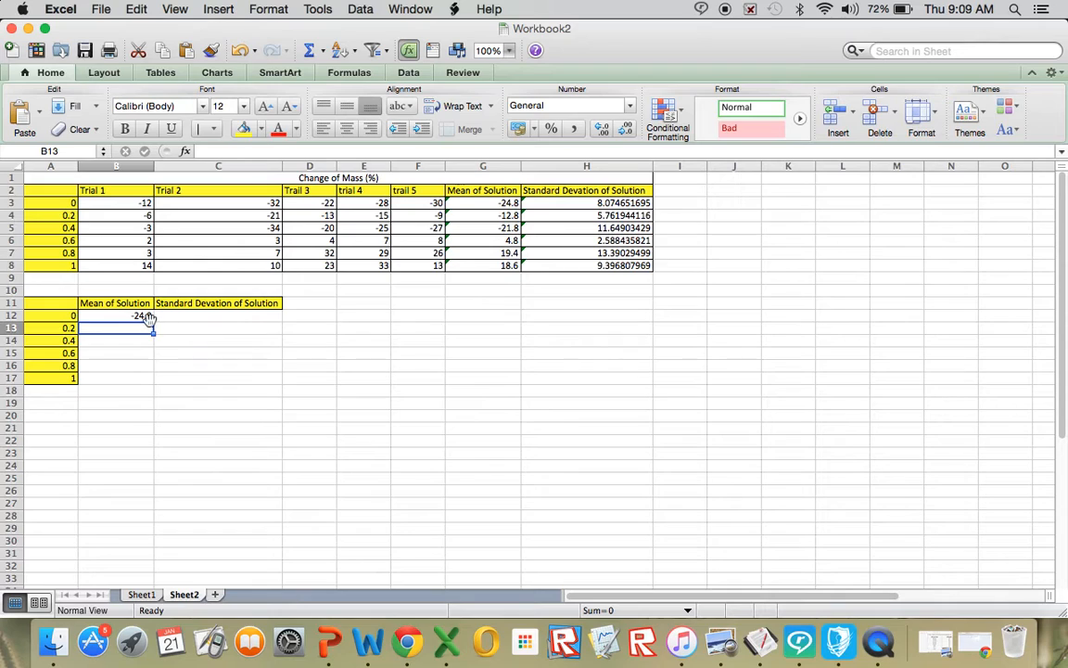
- Link cell C12 to the standard deviation for concentration 0 with the formula =H3
click(184, 314)
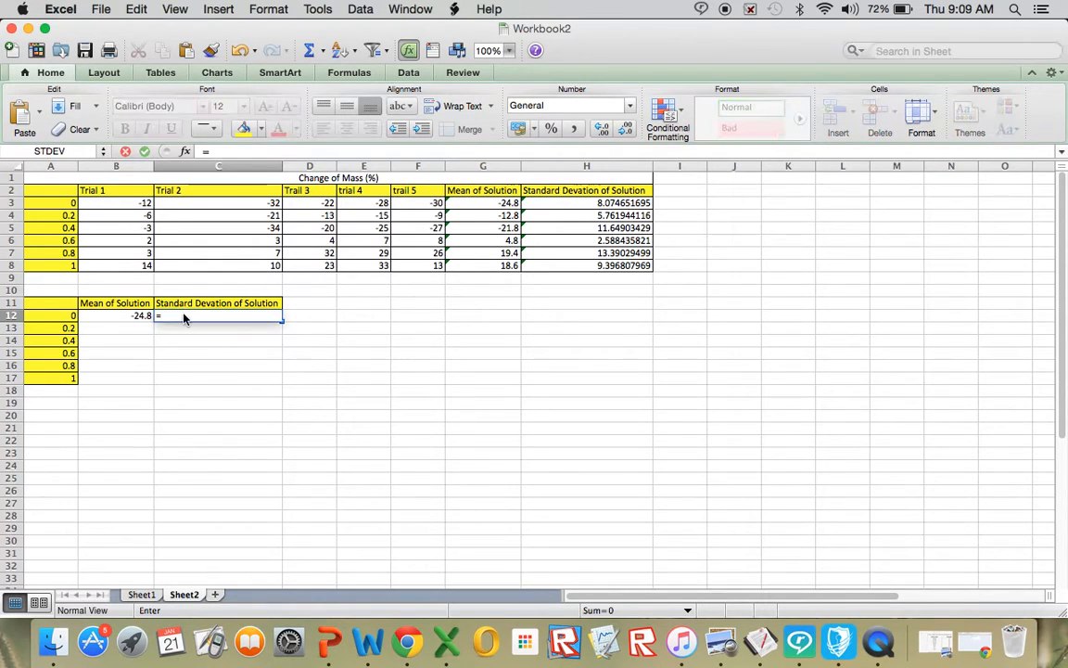
text(=)
key(Right)
key(Right)
key(Right)
key(Up)
key(Up)
key(Right)
key(Right)
key(Up)
key(Up)
key(Up)
key(Up)
key(Up)
key(Up)
key(Up)
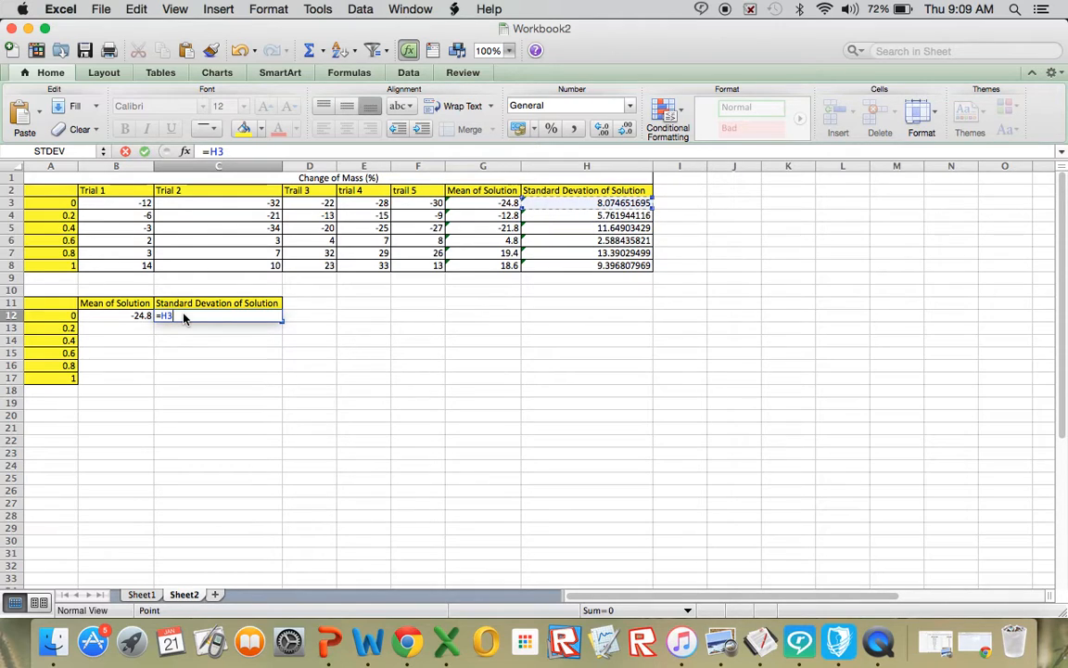
key(Return)
- Fill the formulas in B12 and C12 down through row 17
click(141, 316)
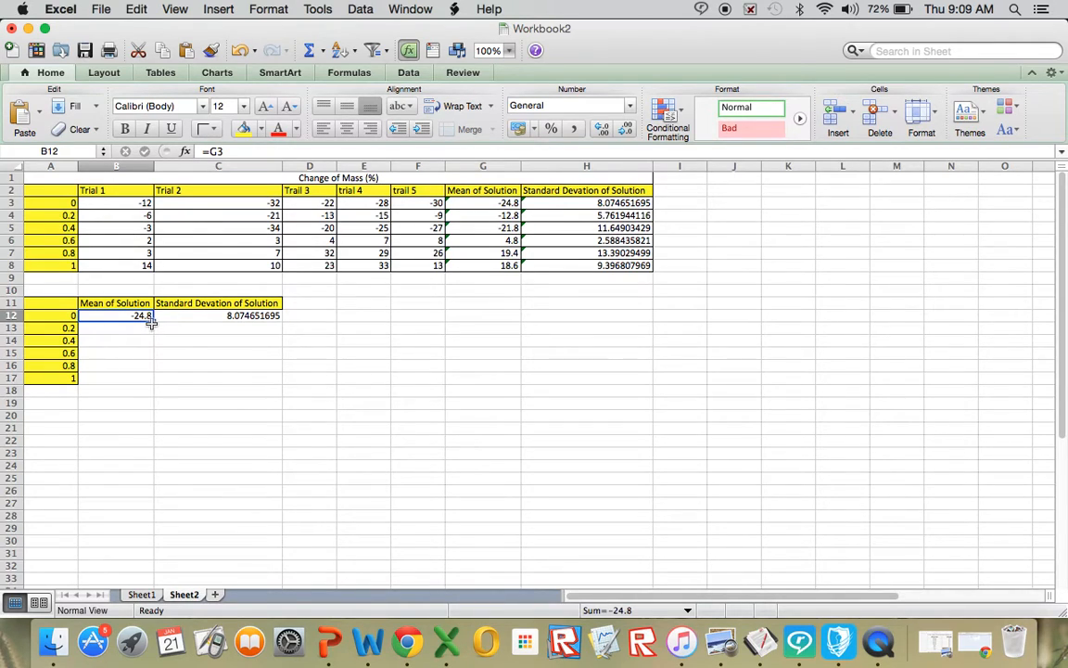
drag(153, 320, 158, 382)
click(209, 317)
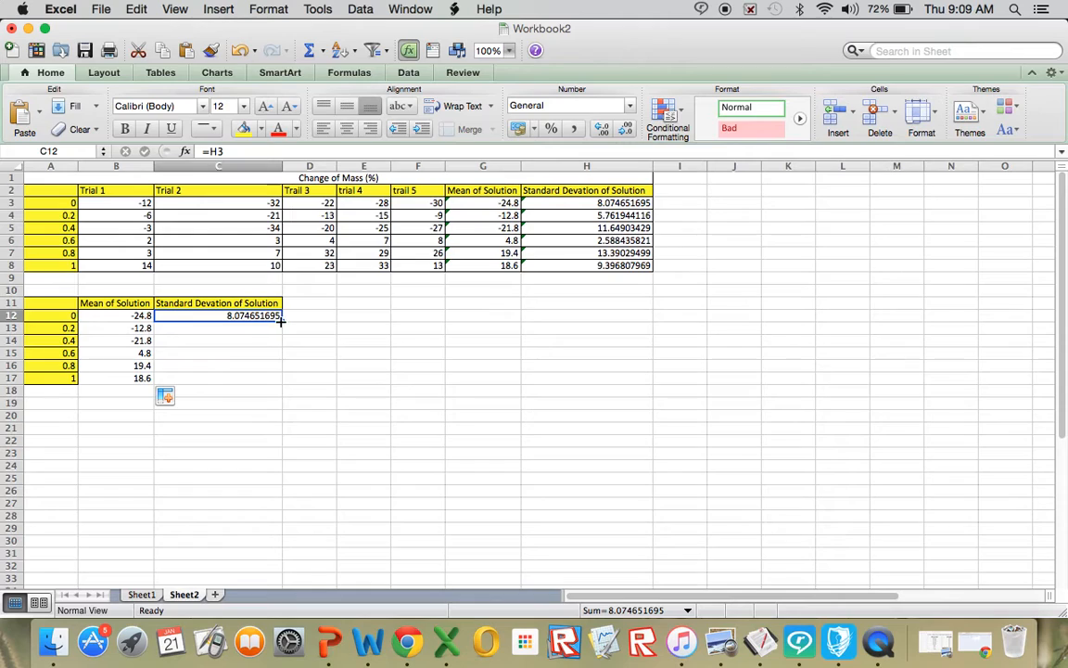
drag(282, 321, 283, 382)
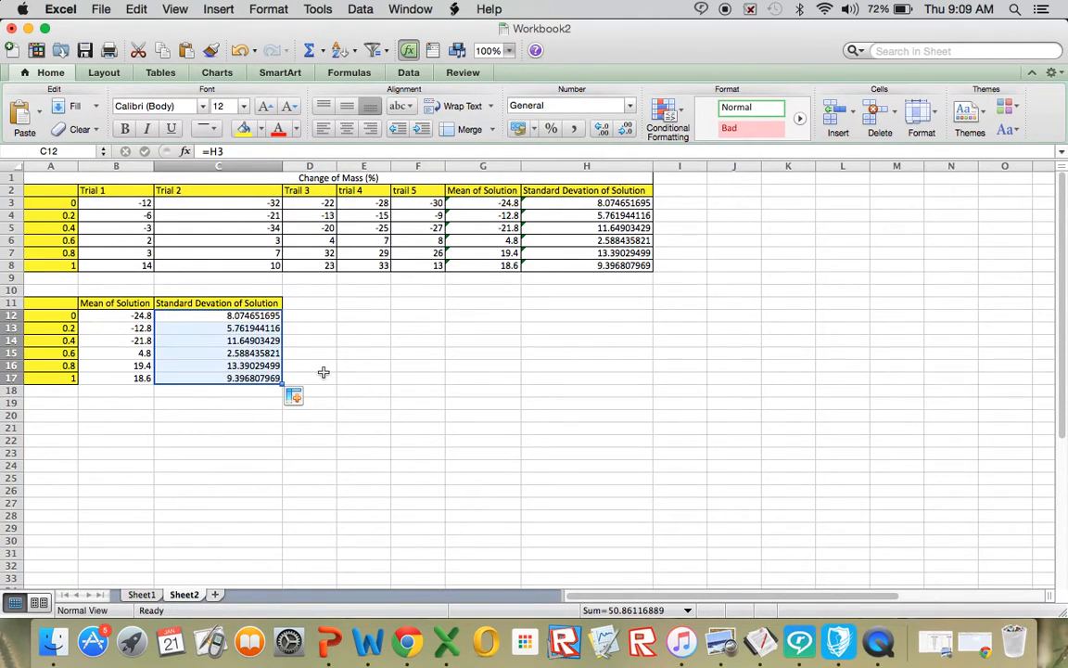
- Change the Trial 1 value for concentration 0.4 in B5 to 90 to test the linked formulas
click(350, 227)
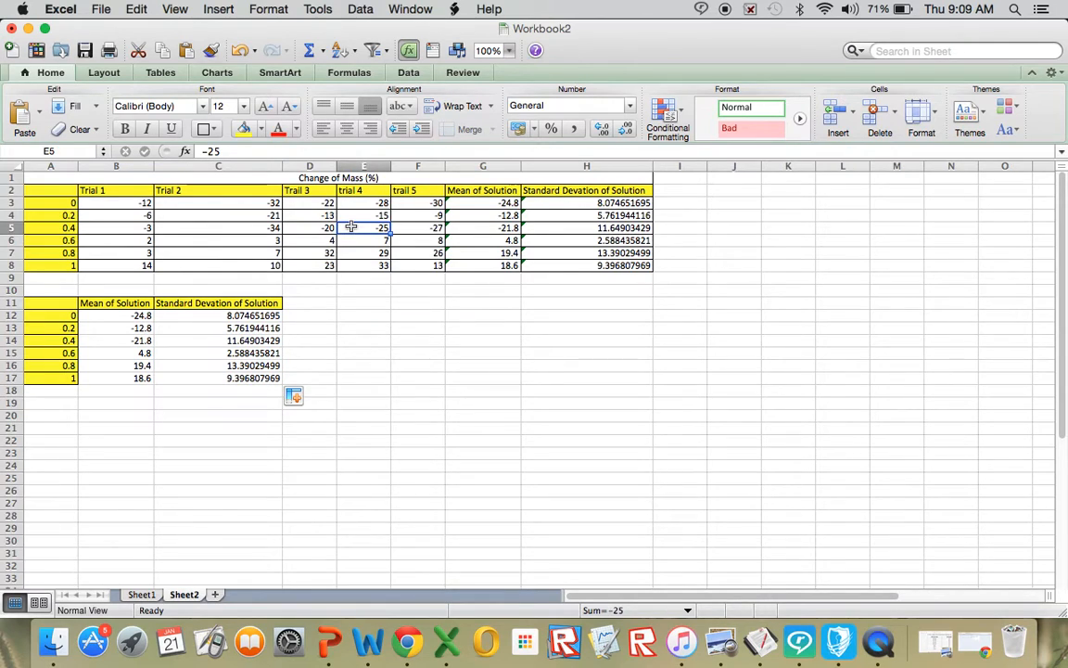
key(Left)
key(Left)
key(Left)
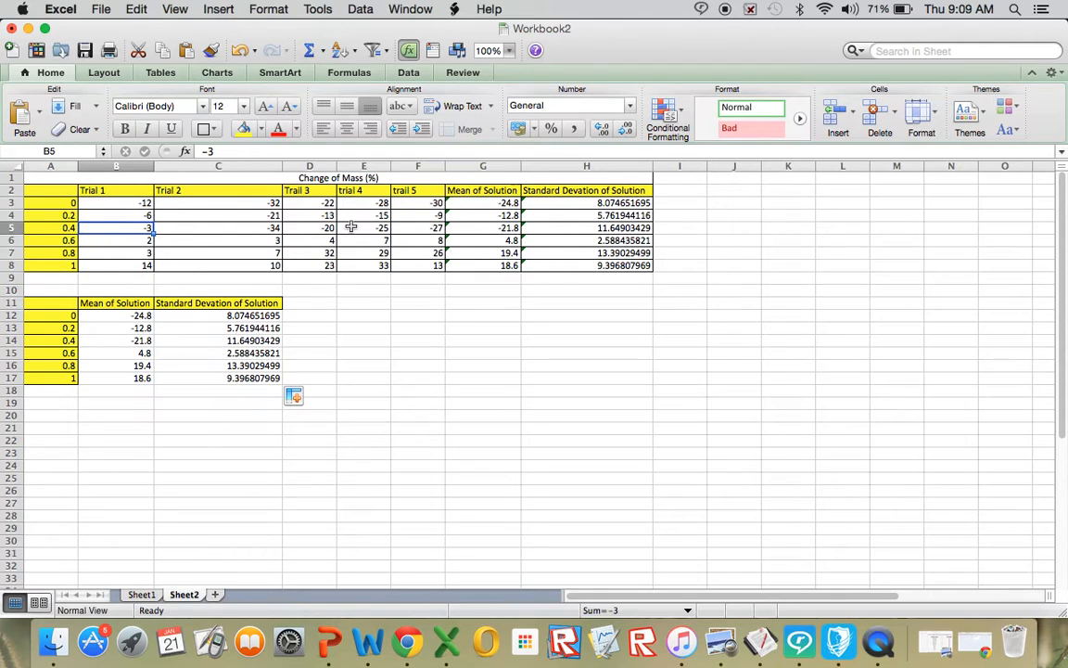
text(90)
key(Tab)
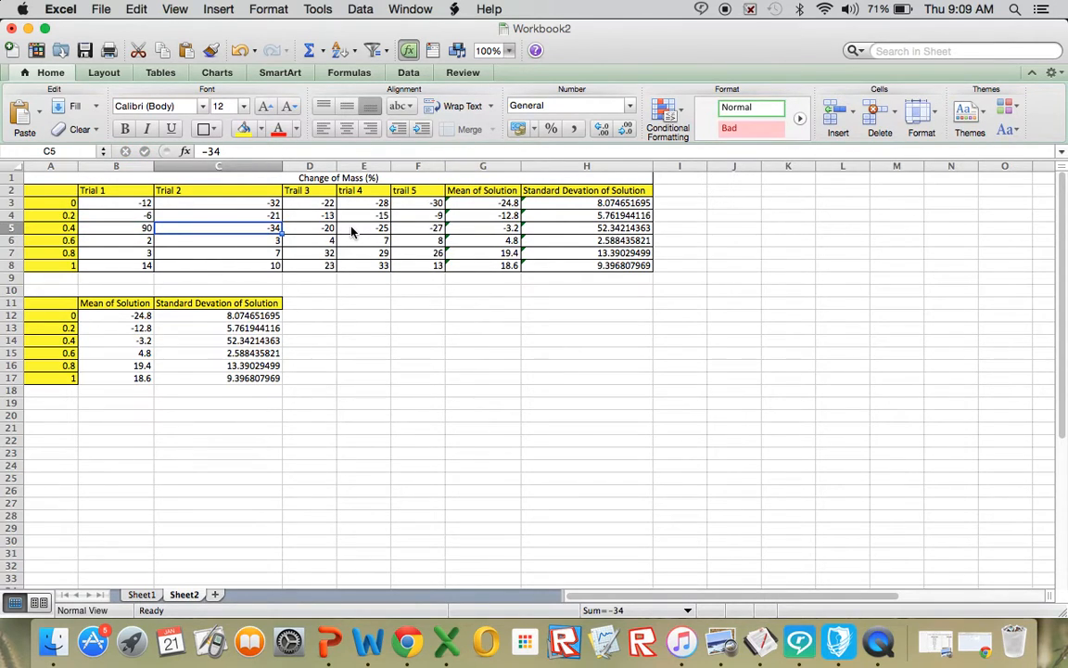
- Check the recalculated mean and standard deviation for concentration 0.4 in the data and summary tables
key(Tab)
key(Tab)
key(Tab)
key(Tab)
key(Tab)
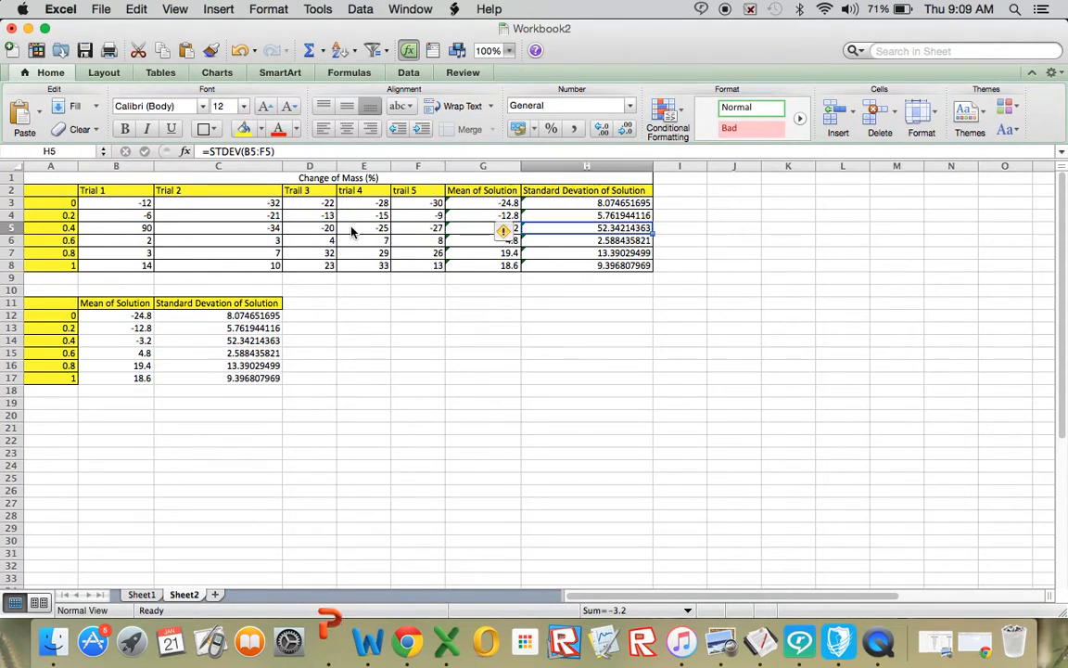
key(Left)
key(Left)
key(Left)
key(Left)
key(Left)
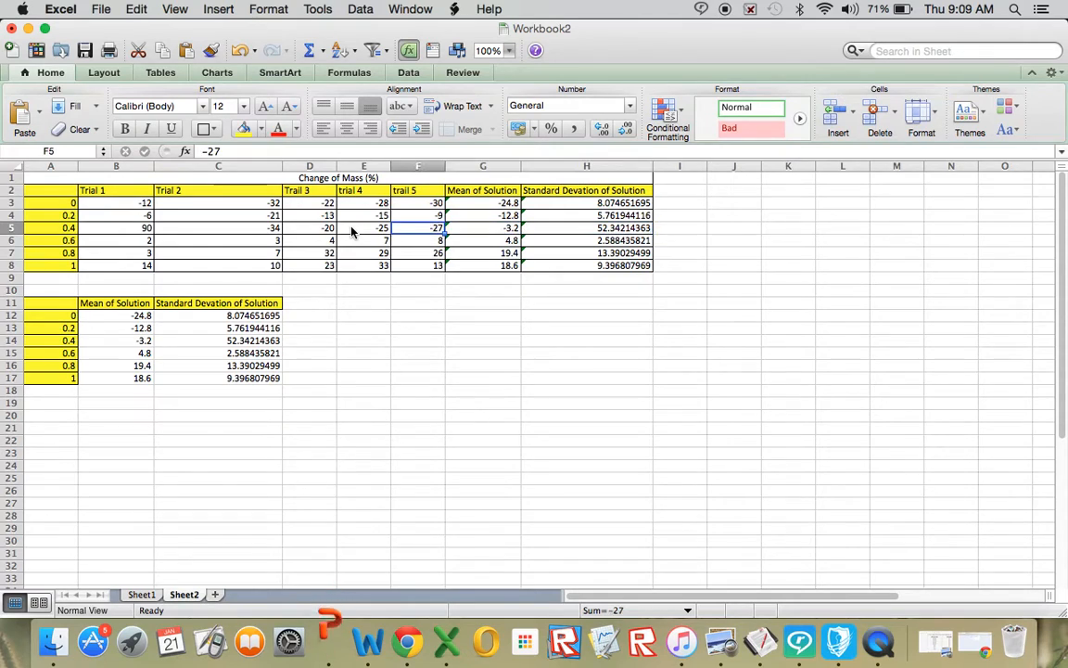
key(Left)
key(Down)
key(Down)
key(Down)
key(Down)
key(Down)
key(Down)
key(Down)
key(Down)
key(Down)
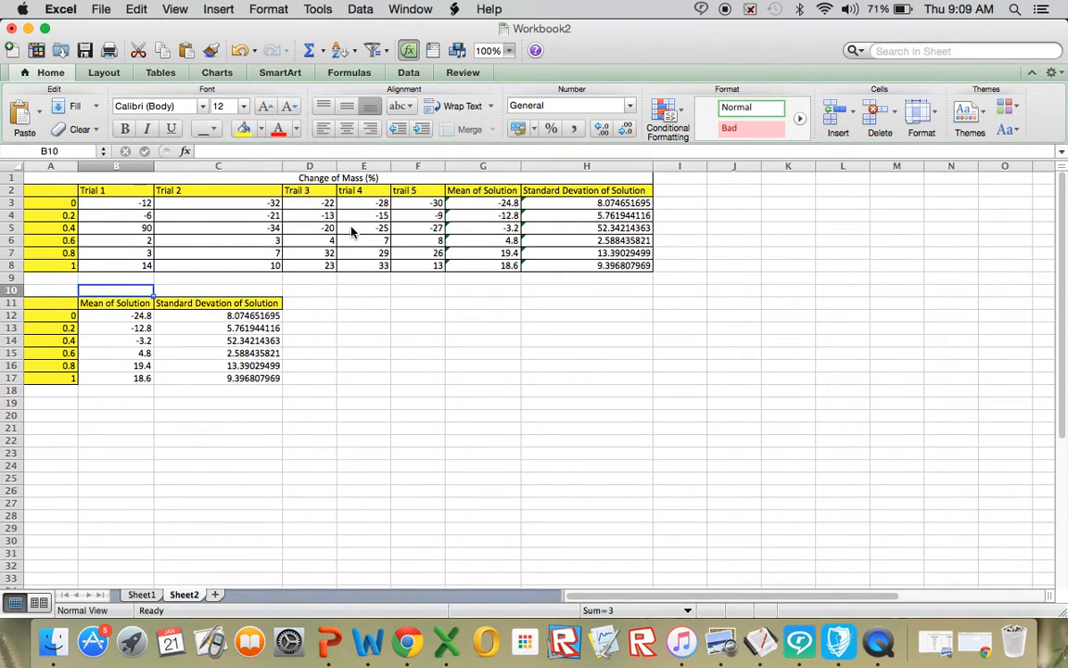
key(Right)
key(Left)
- Restore the Trial 1 value for concentration 0.4 in B5 to -3
key(Up)
key(Up)
key(Up)
key(Up)
key(Up)
key(Up)
key(Up)
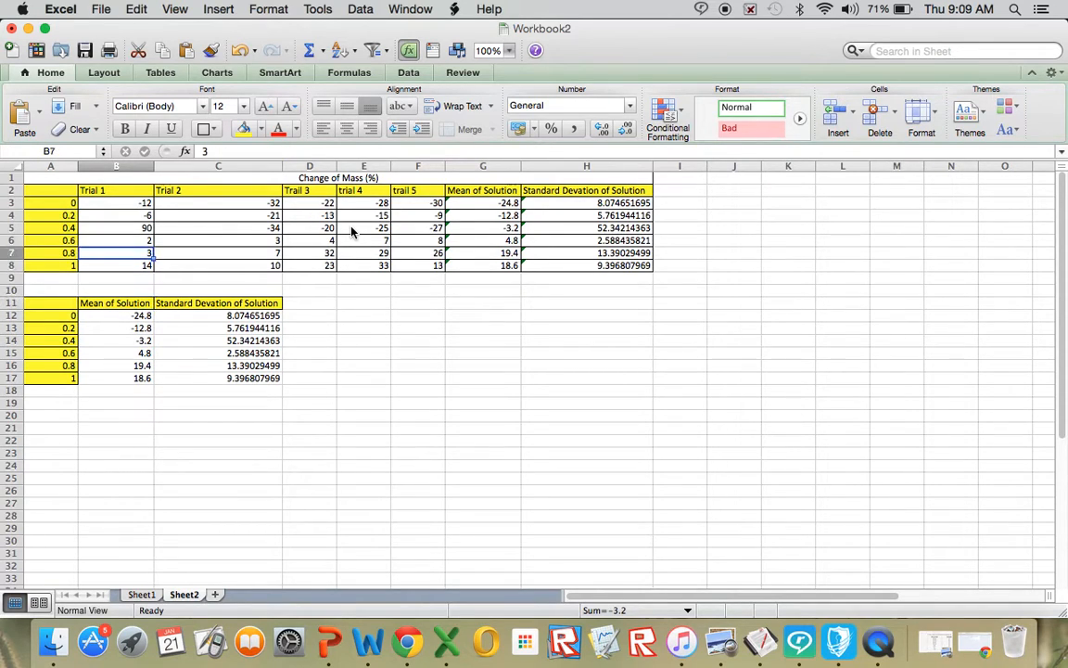
key(Up)
key(Up)
text(-)
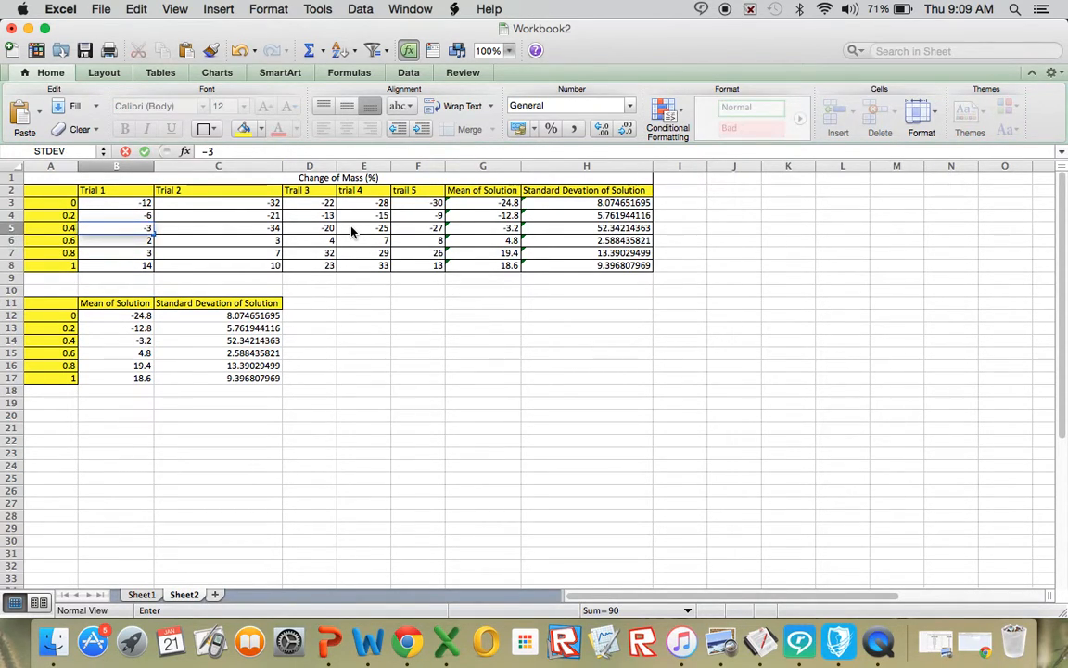
text(3)
key(Return)
key(Down)
key(Down)
key(Down)
key(Down)
key(Down)
key(Down)
key(Down)
key(Down)
key(Down)
key(Down)
key(Down)
key(Right)
key(Right)
key(Right)
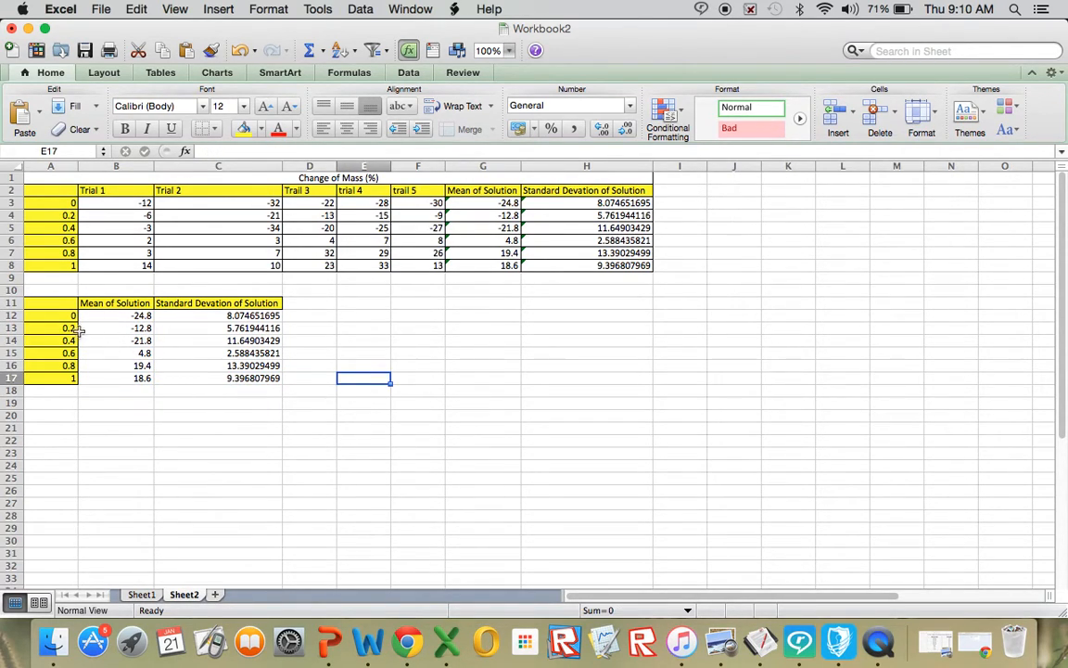
- Insert a Marked Scatter chart from the concentrations and means in A11:B17
drag(74, 304, 110, 381)
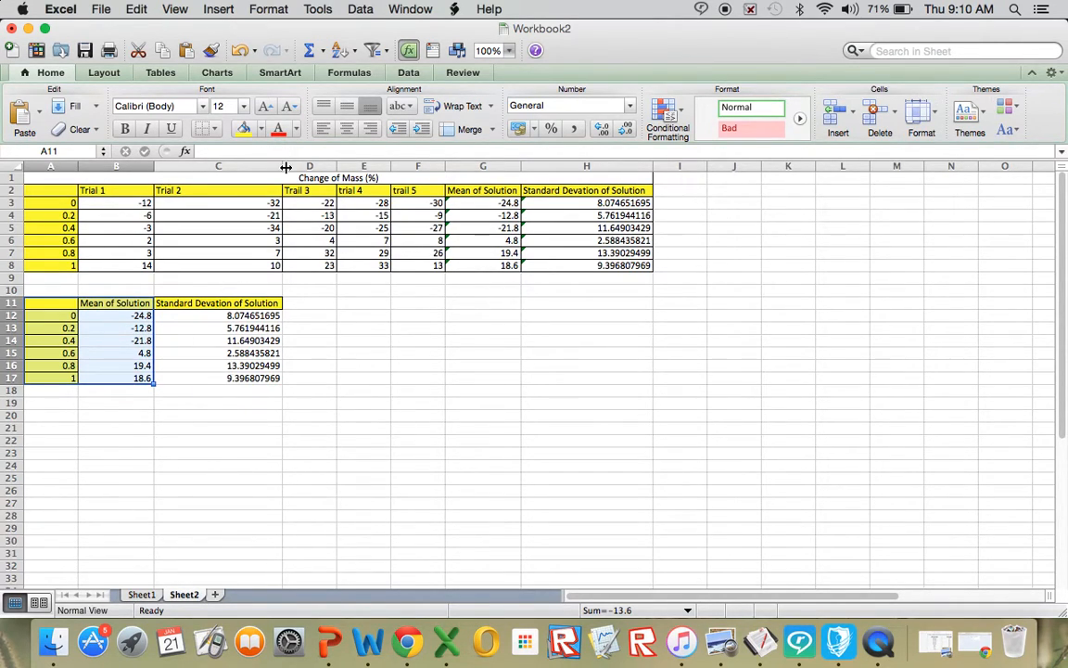
click(420, 73)
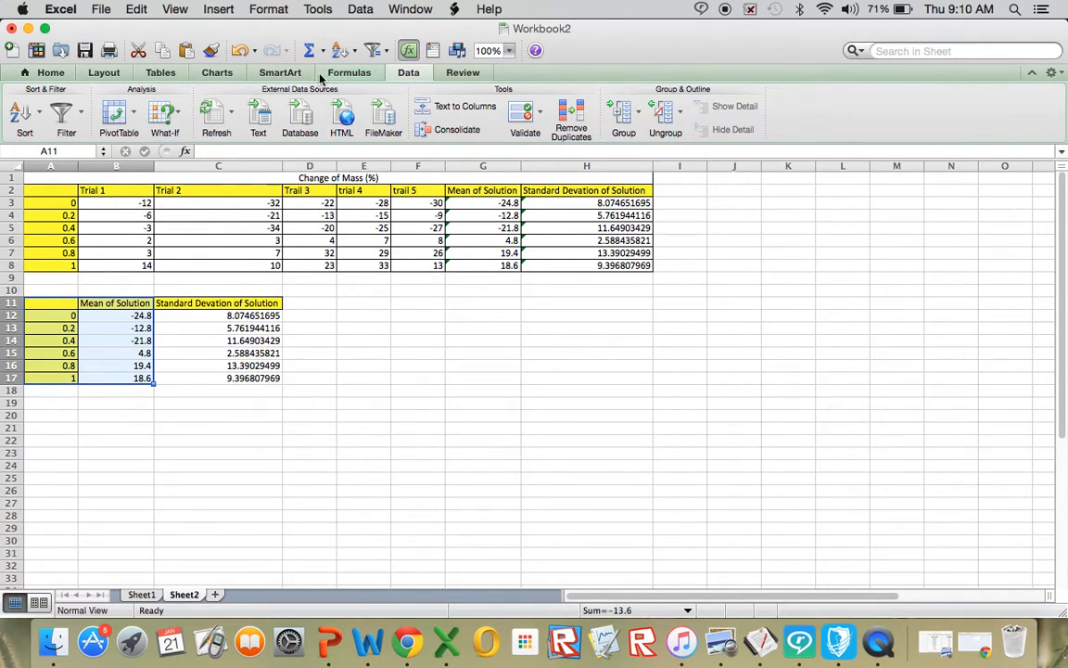
click(216, 73)
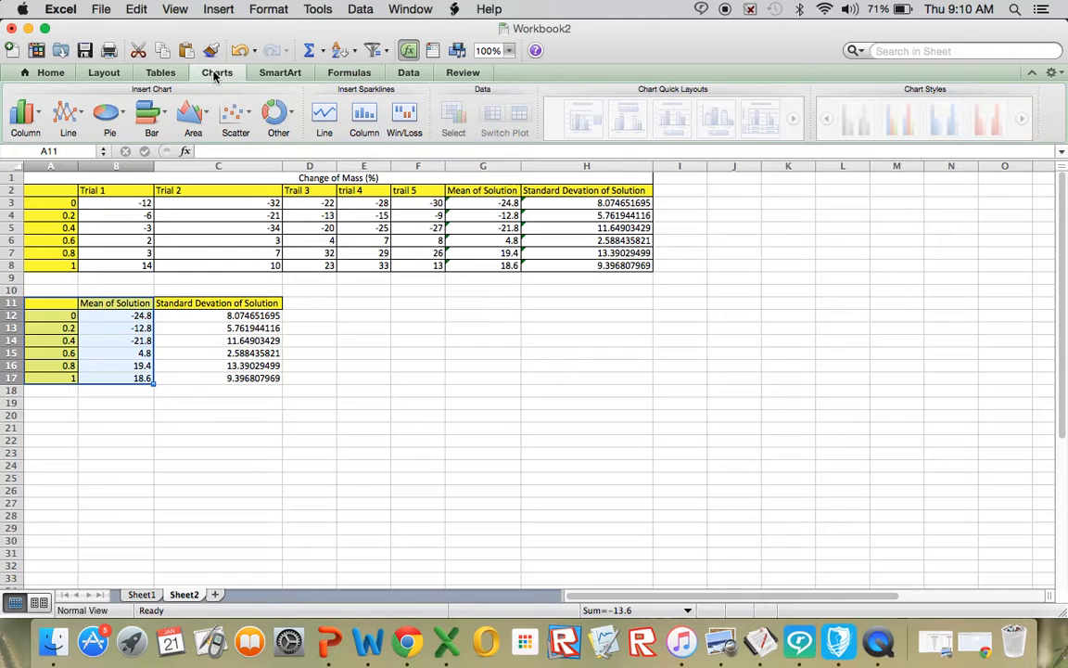
click(236, 116)
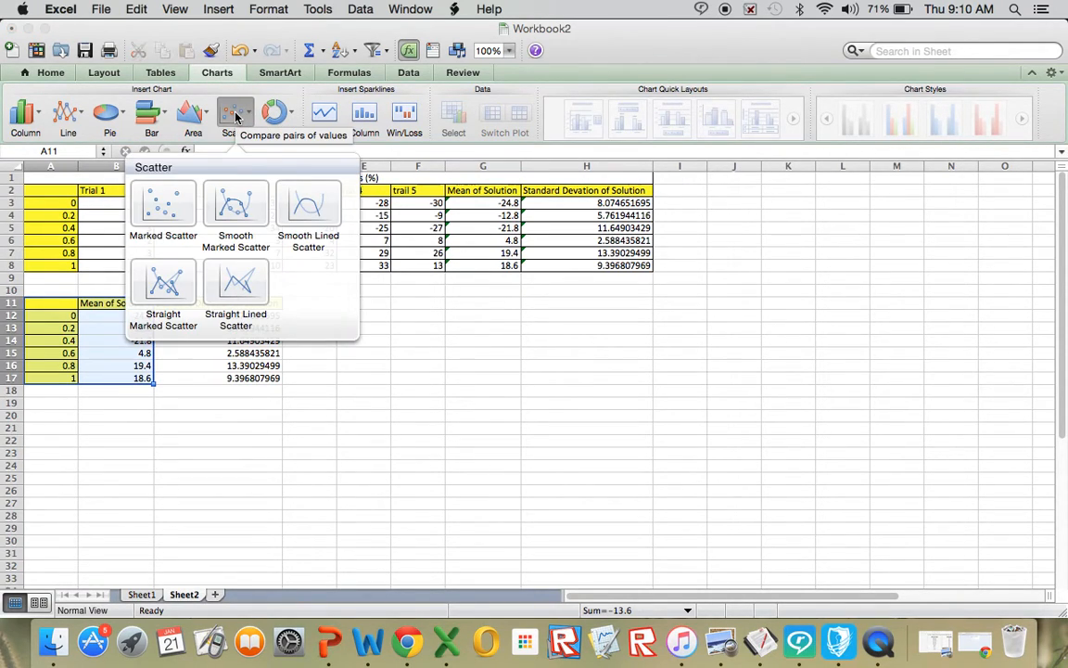
click(165, 215)
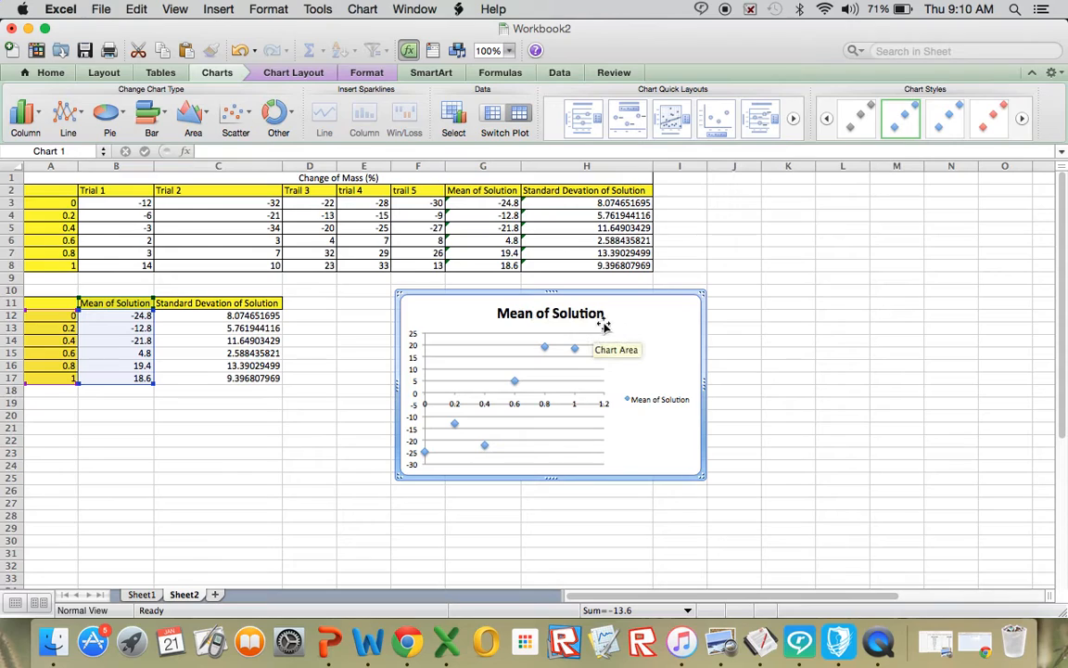
- Delete the legend from the scatter chart and enlarge the chart to about columns F–L, rows 11–30
click(646, 404)
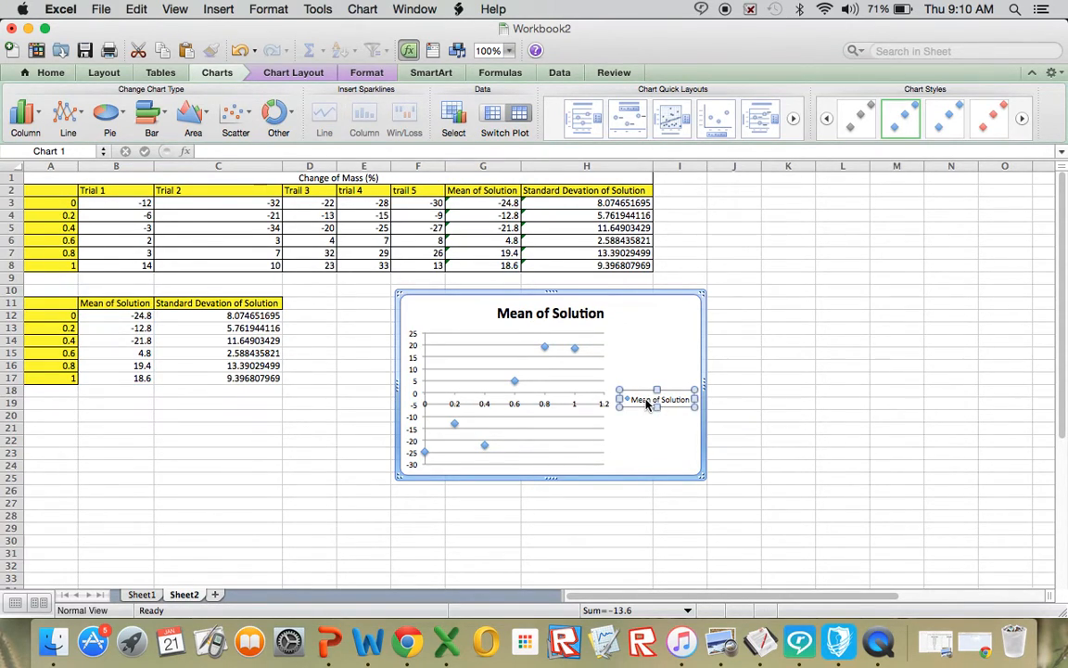
key(Delete)
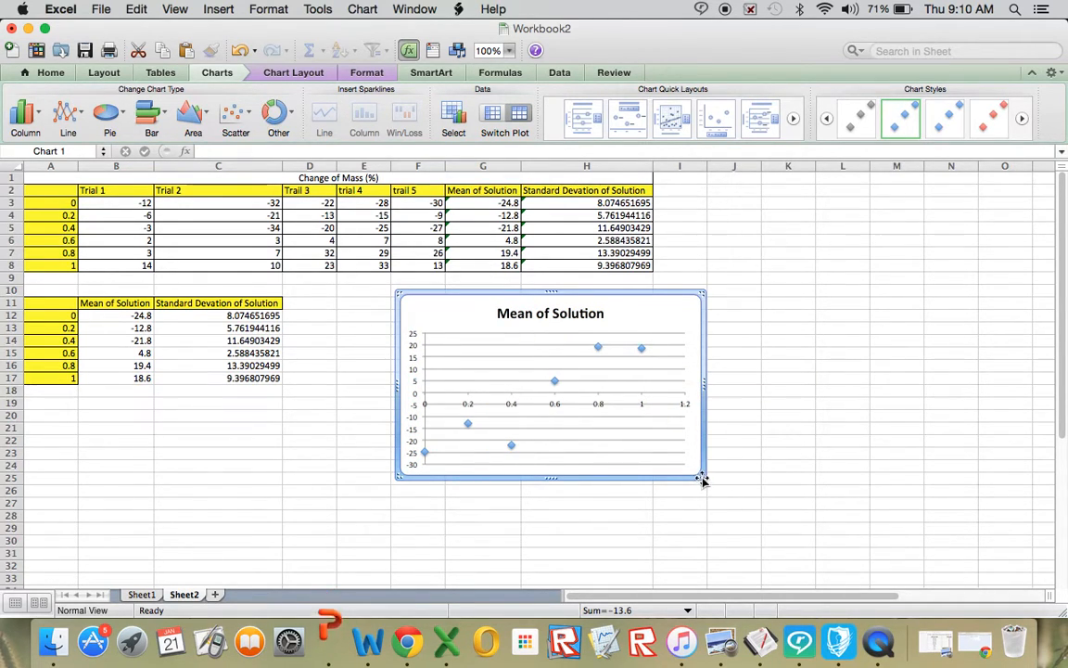
drag(689, 478, 841, 530)
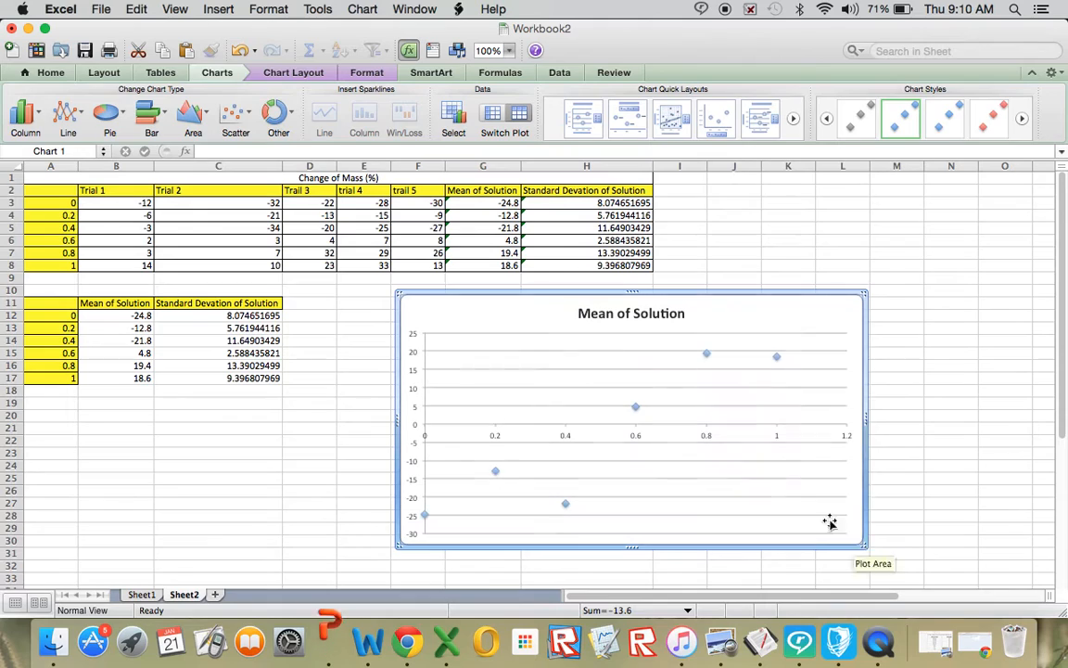
- Add a linear trendline to the Mean of Solution series with its R-squared value displayed on the chart
mouse_move(638, 406)
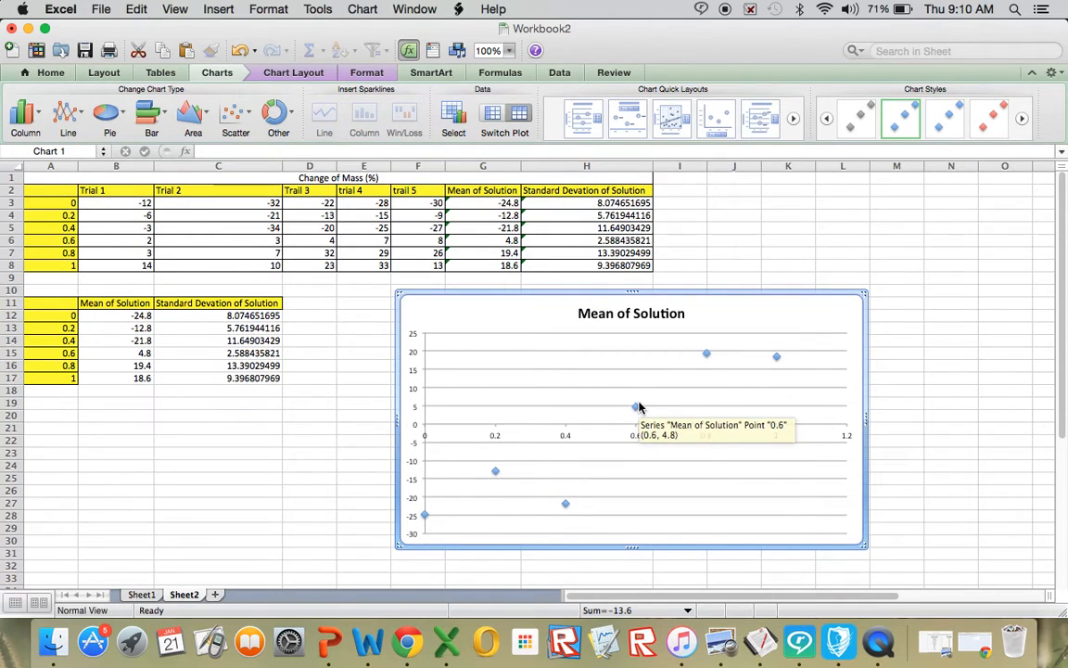
click(638, 408)
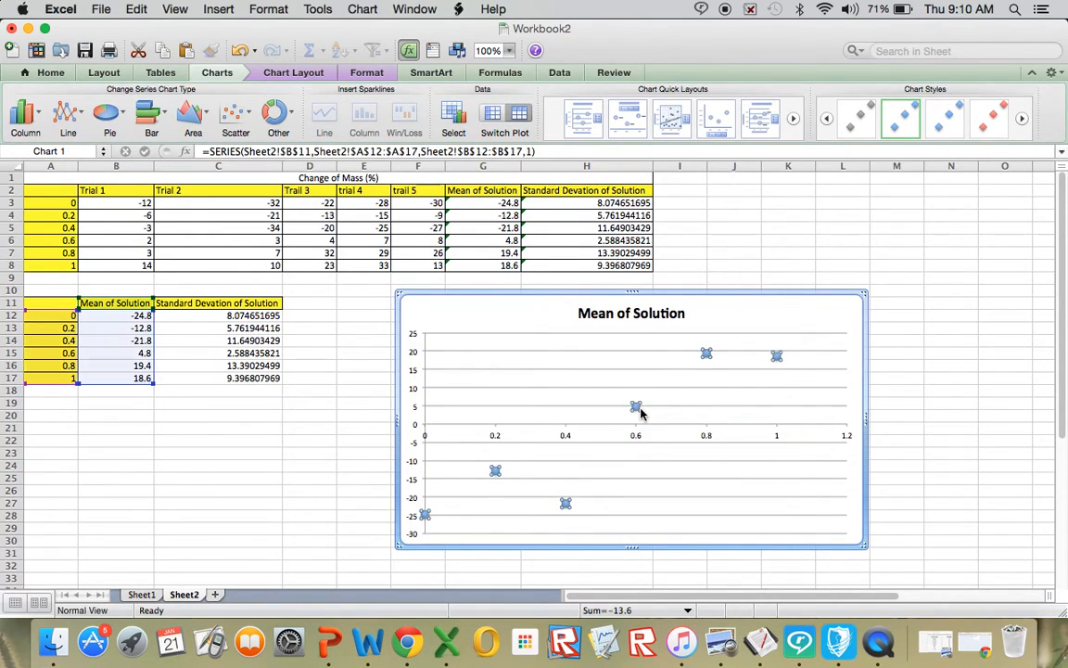
right_click(640, 412)
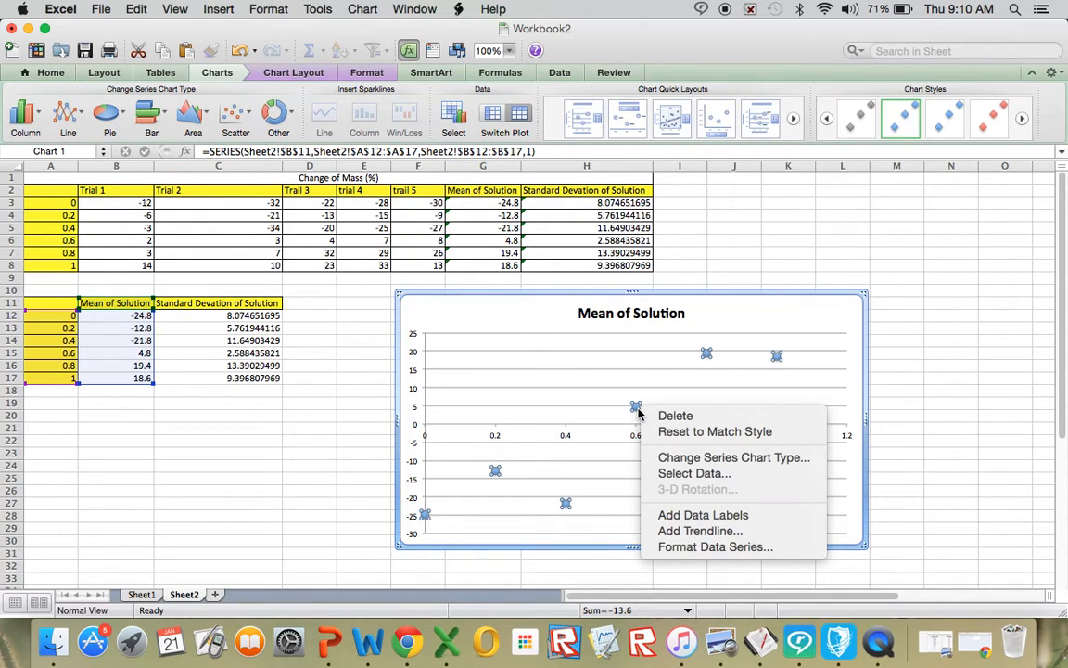
click(690, 531)
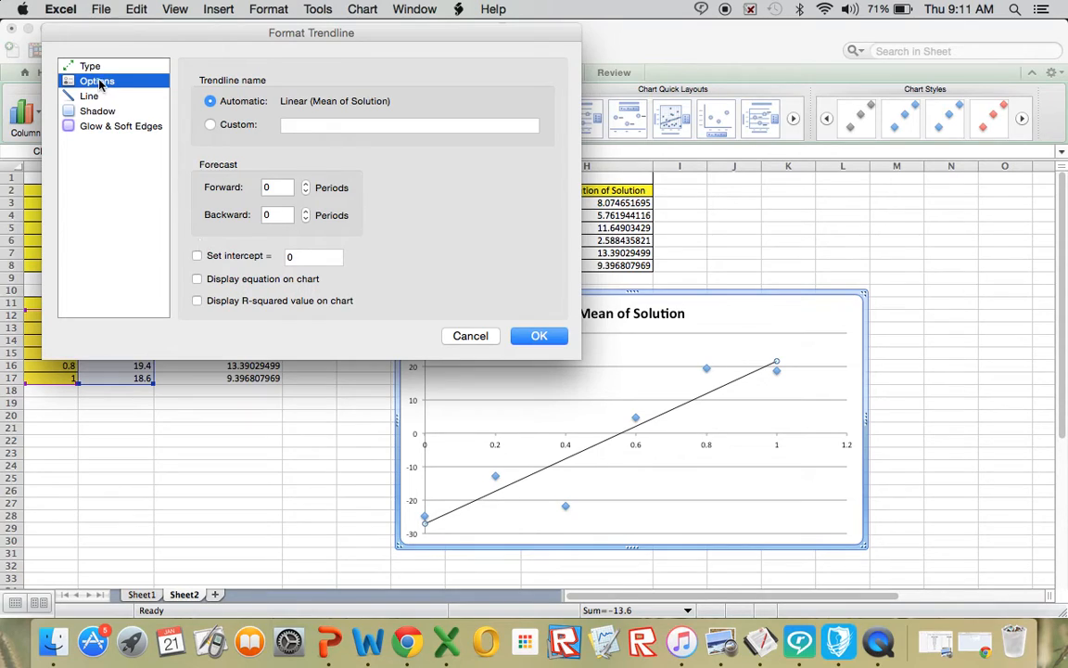
click(198, 302)
click(524, 339)
- Move the R-squared label off the trendline into the chart's upper-right corner beside the title
click(749, 364)
drag(756, 363, 816, 316)
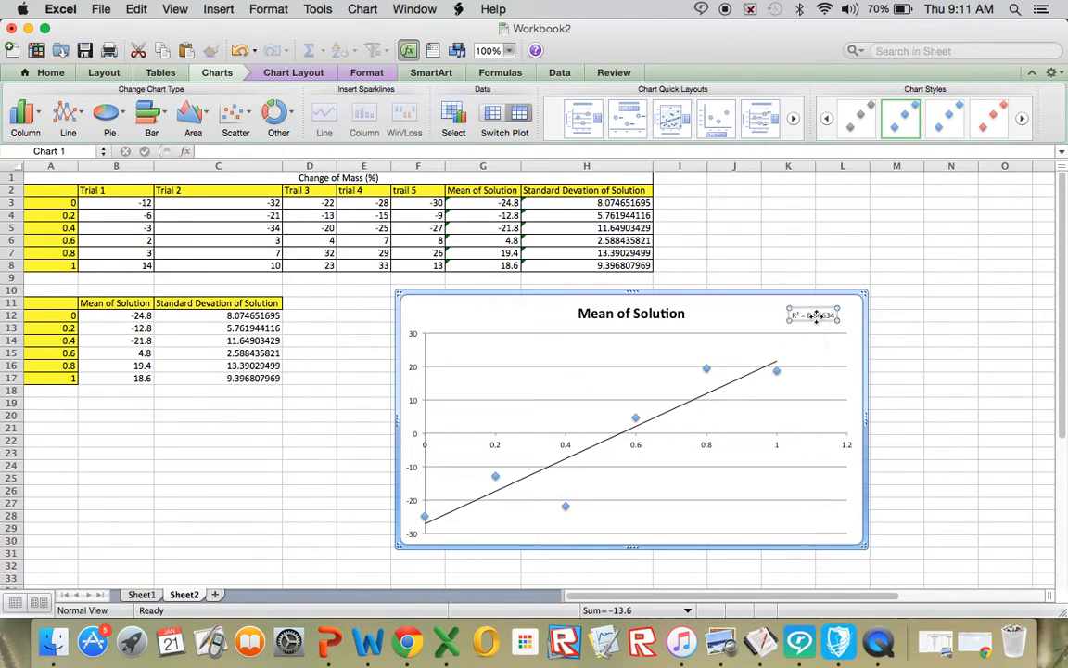
click(879, 324)
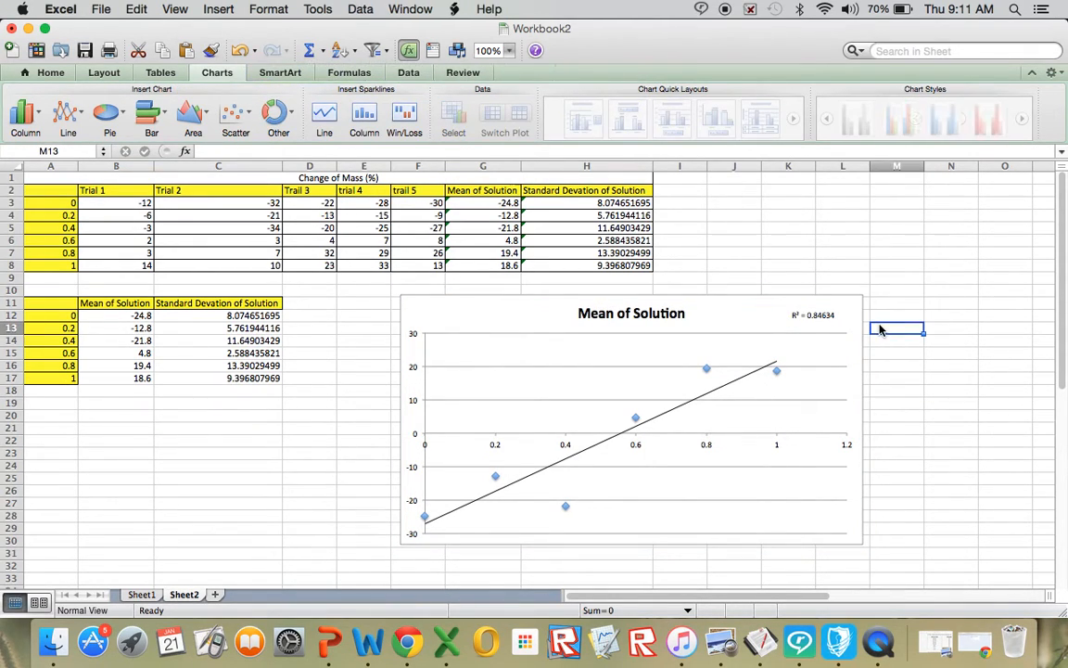
- Open the error bar settings for the Mean of Solution data series
click(764, 301)
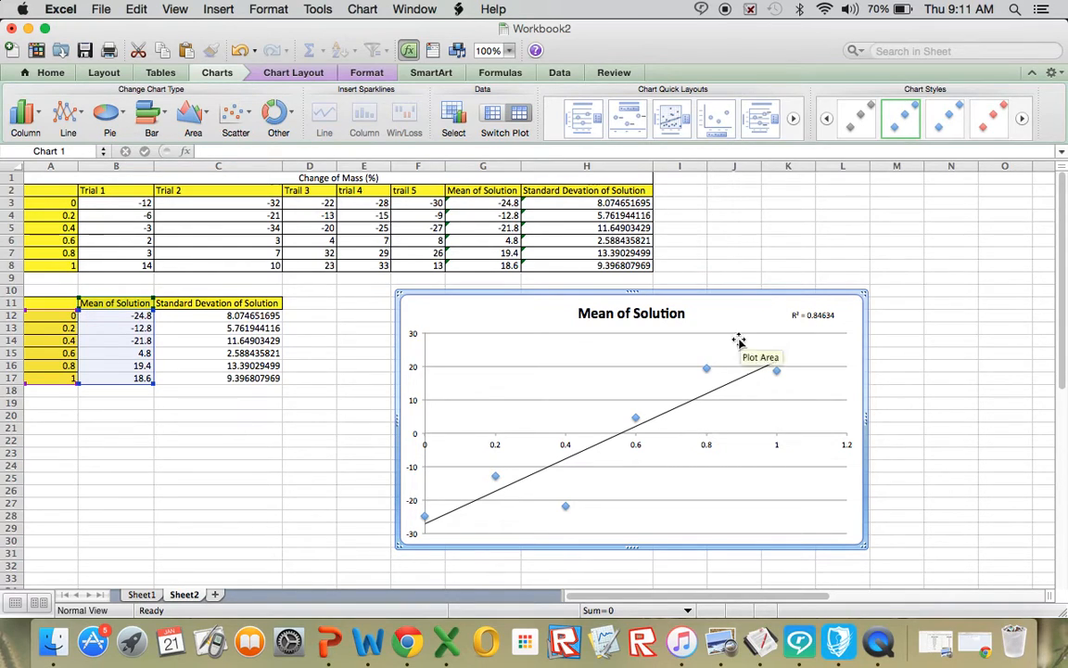
click(709, 370)
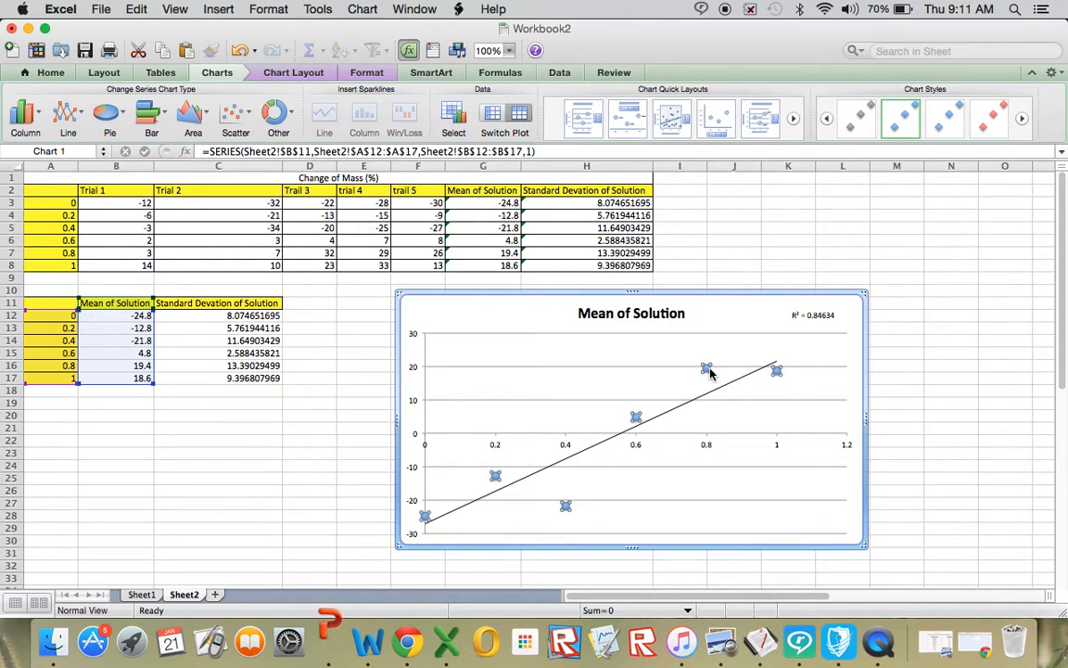
mouse_move(708, 370)
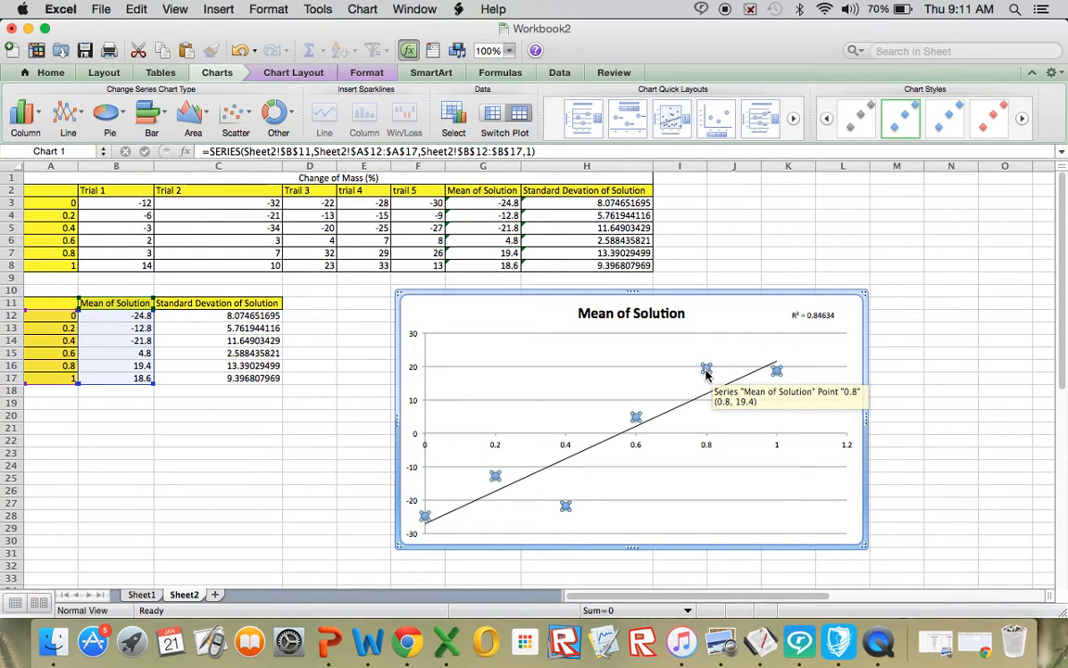
double_click(708, 371)
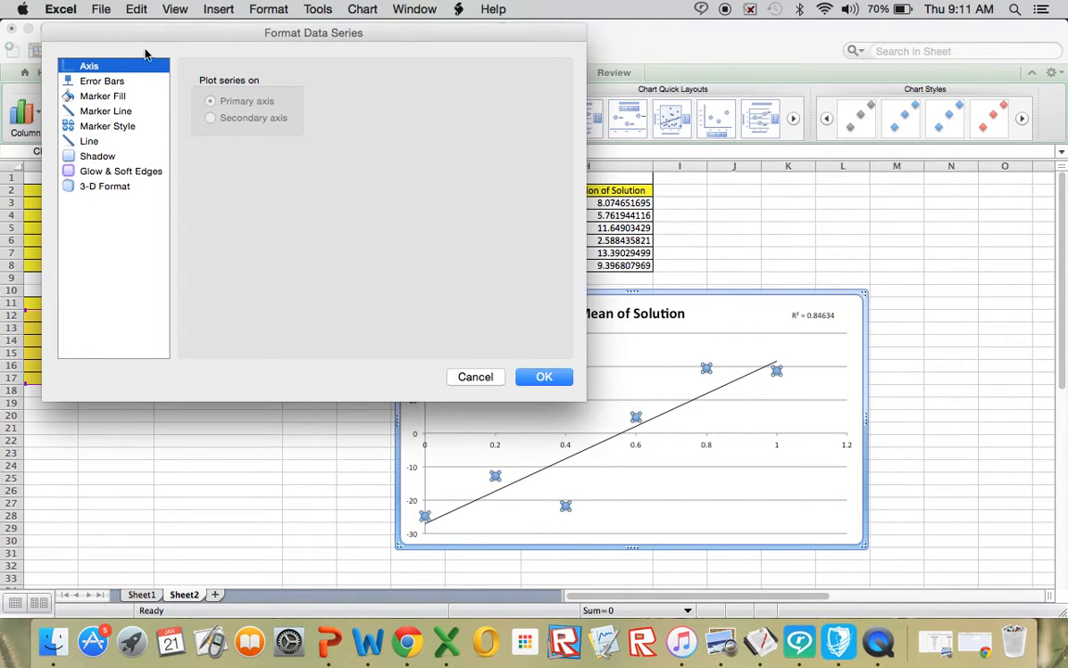
click(102, 86)
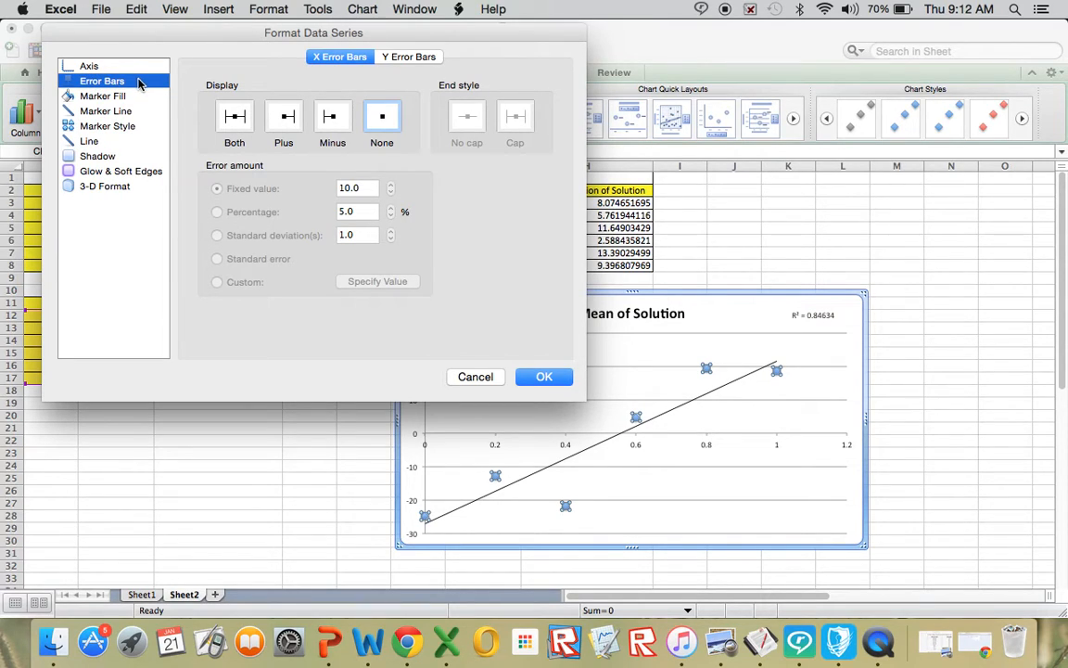
click(234, 118)
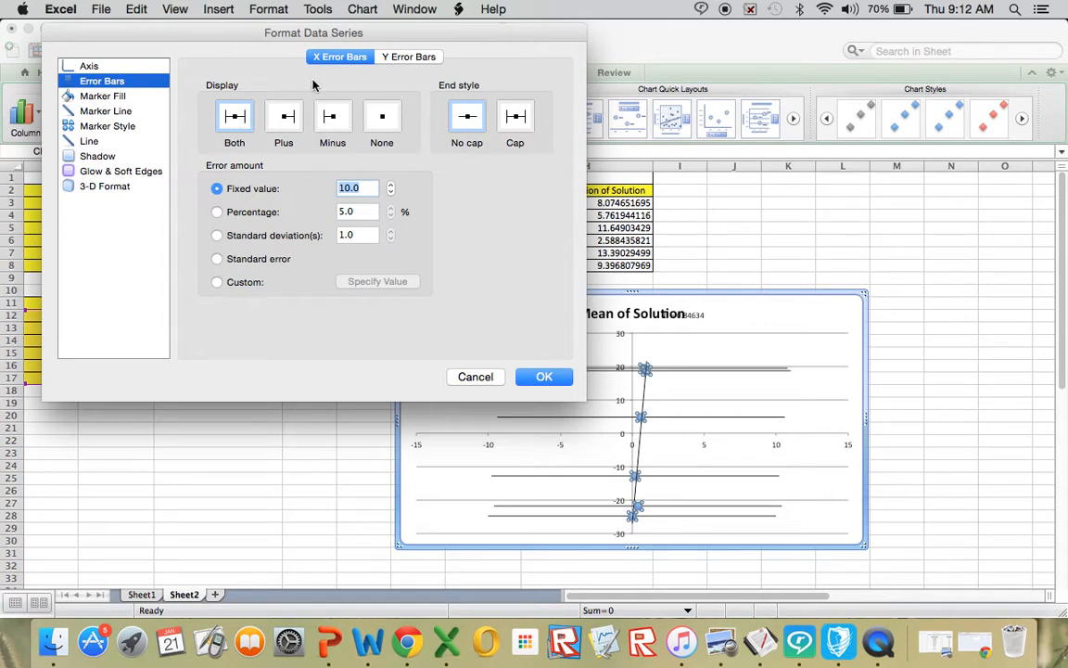
click(399, 59)
click(324, 58)
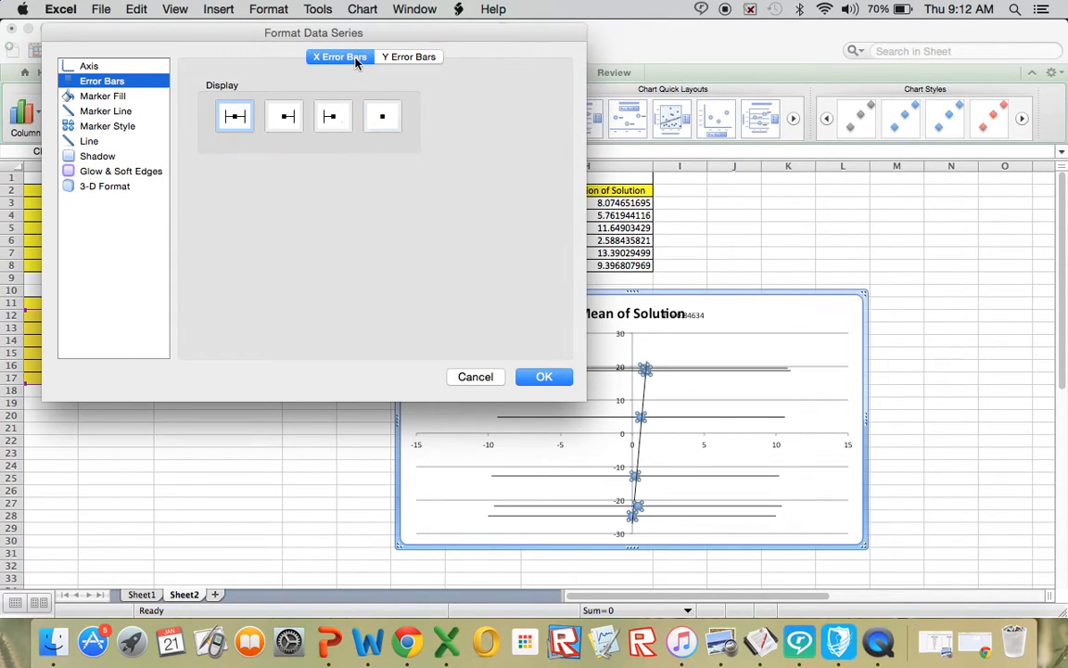
click(382, 116)
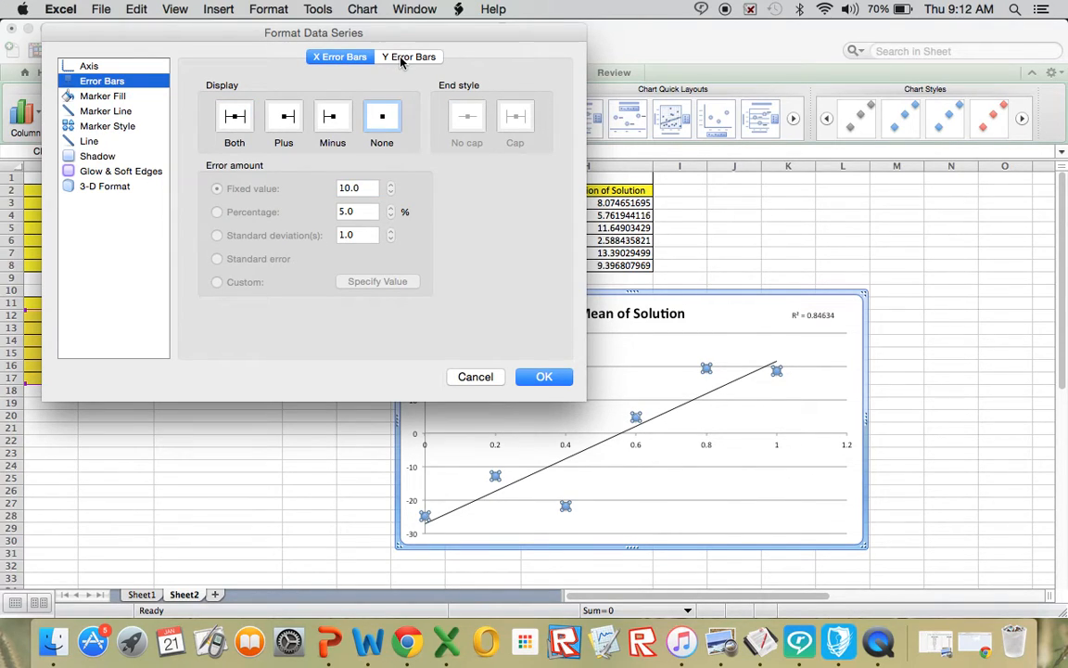
- Add Y error bars in both directions with a custom positive error value taken from the standard deviations in C12:C17
click(400, 59)
click(236, 119)
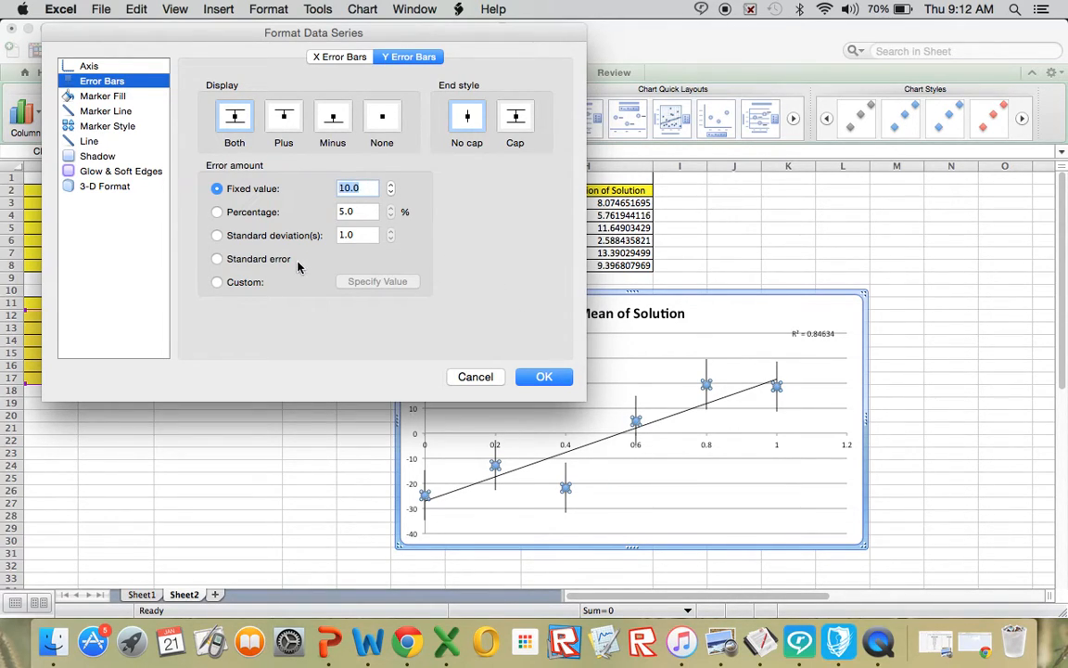
click(216, 282)
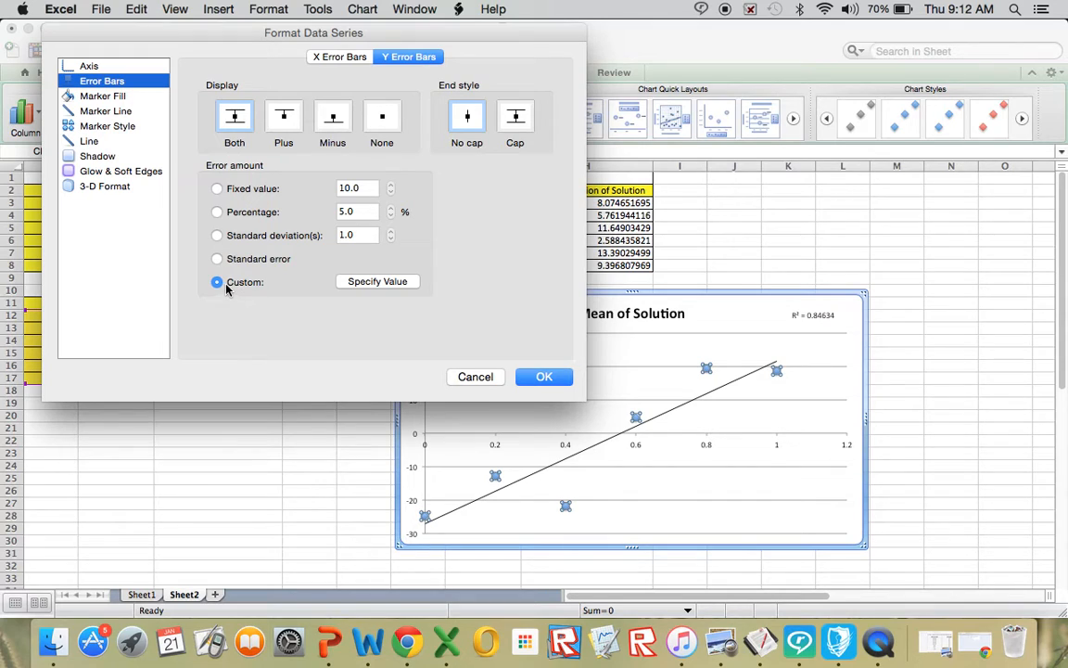
click(366, 281)
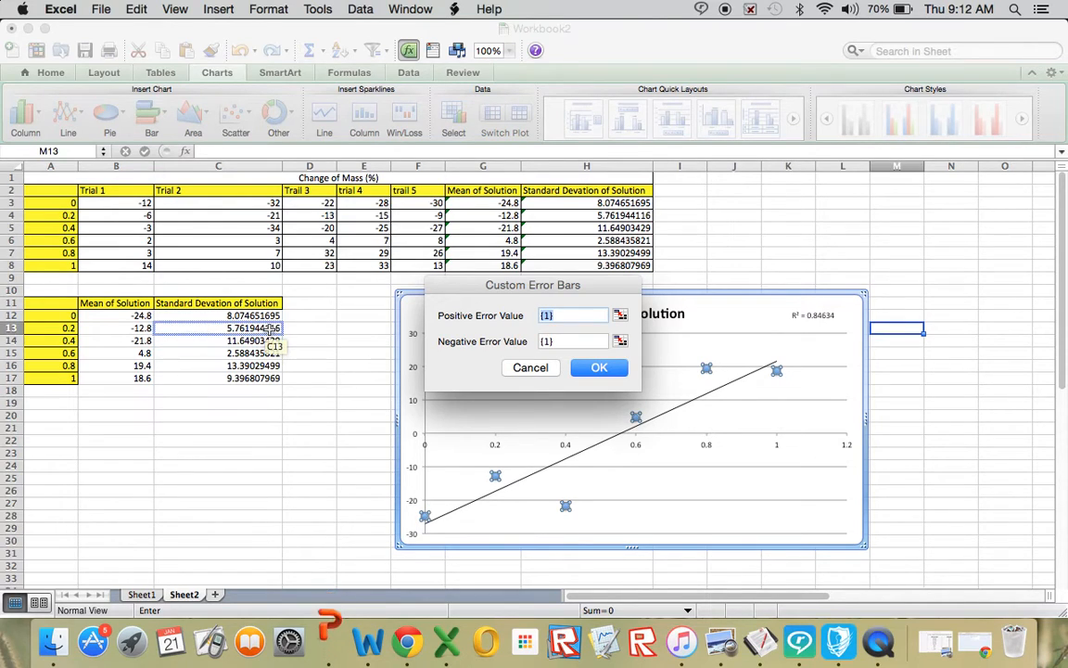
drag(270, 315, 270, 383)
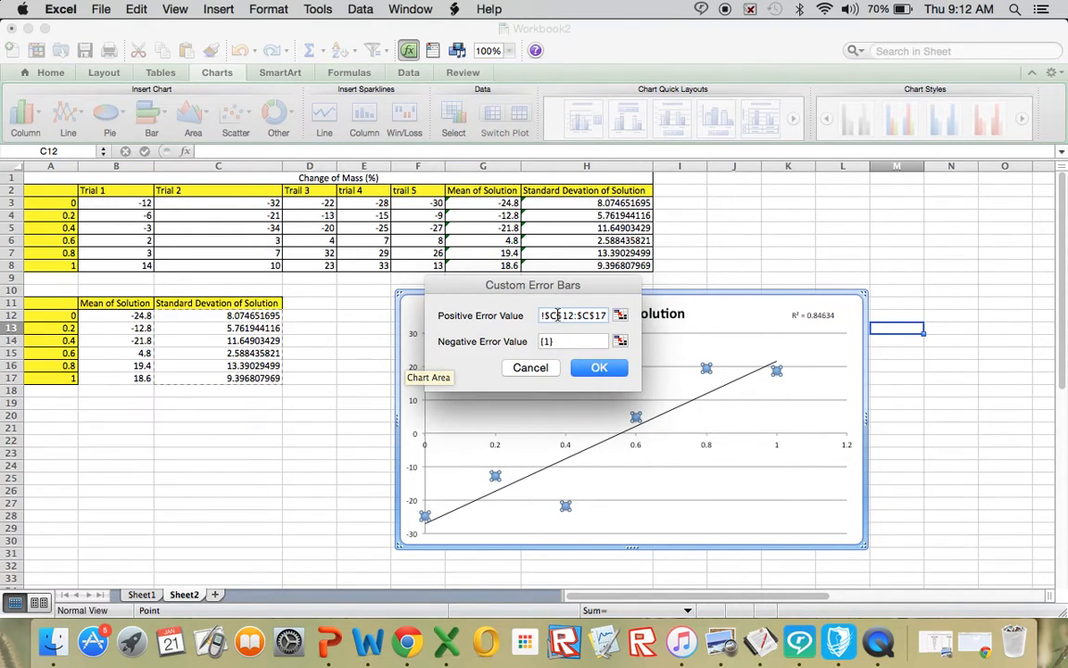
- Replace the custom negative error value with the standard deviations in C12:C17 and apply the error bars
click(564, 341)
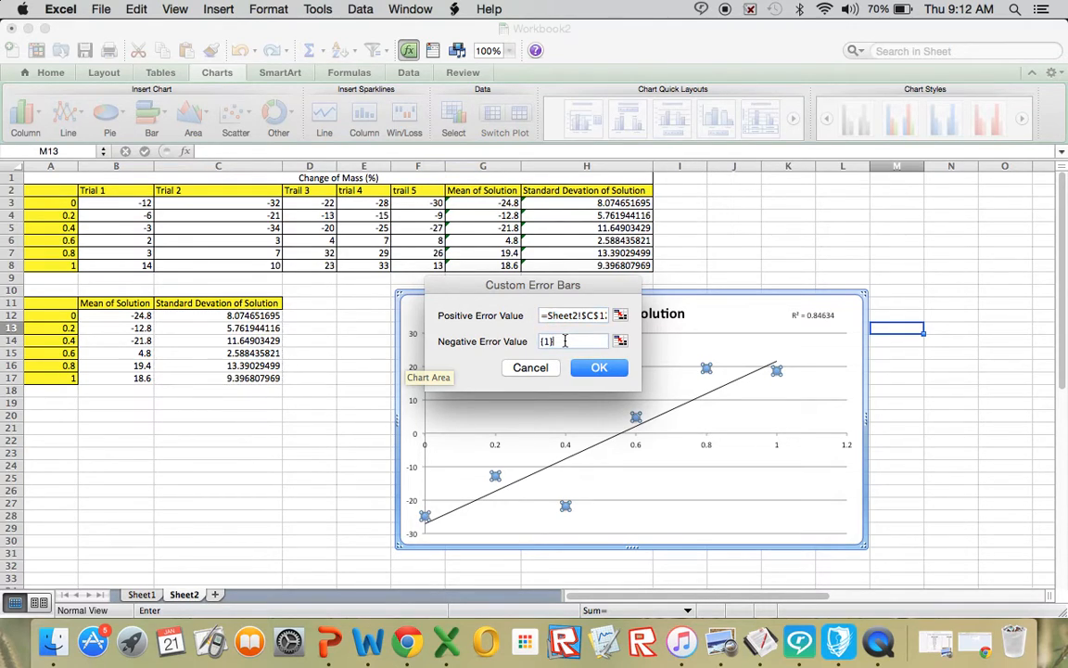
drag(551, 341, 537, 341)
key(BackSpace)
drag(222, 315, 243, 379)
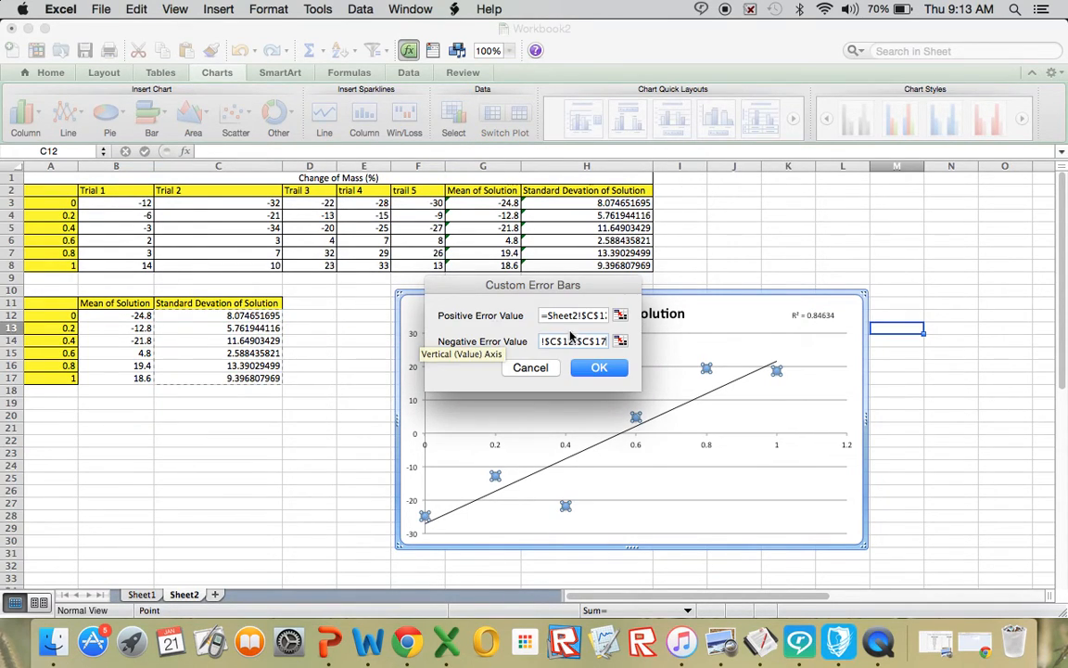
click(599, 368)
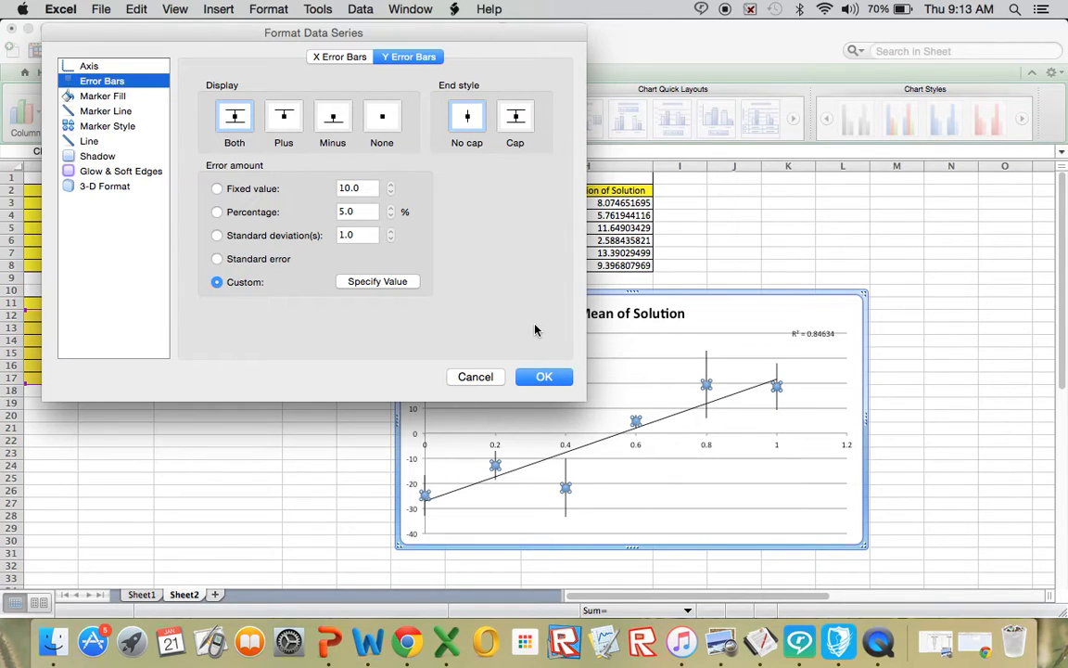
click(541, 377)
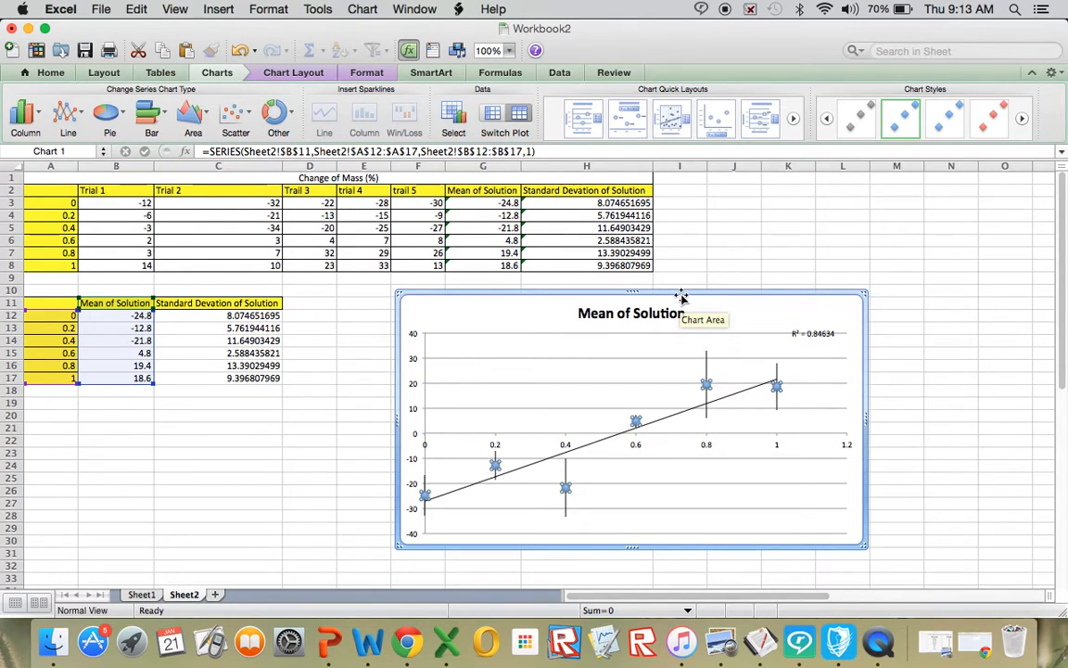
- Move the R-squared label slightly up so it sits above the chart's top gridline
click(818, 335)
drag(818, 336, 819, 323)
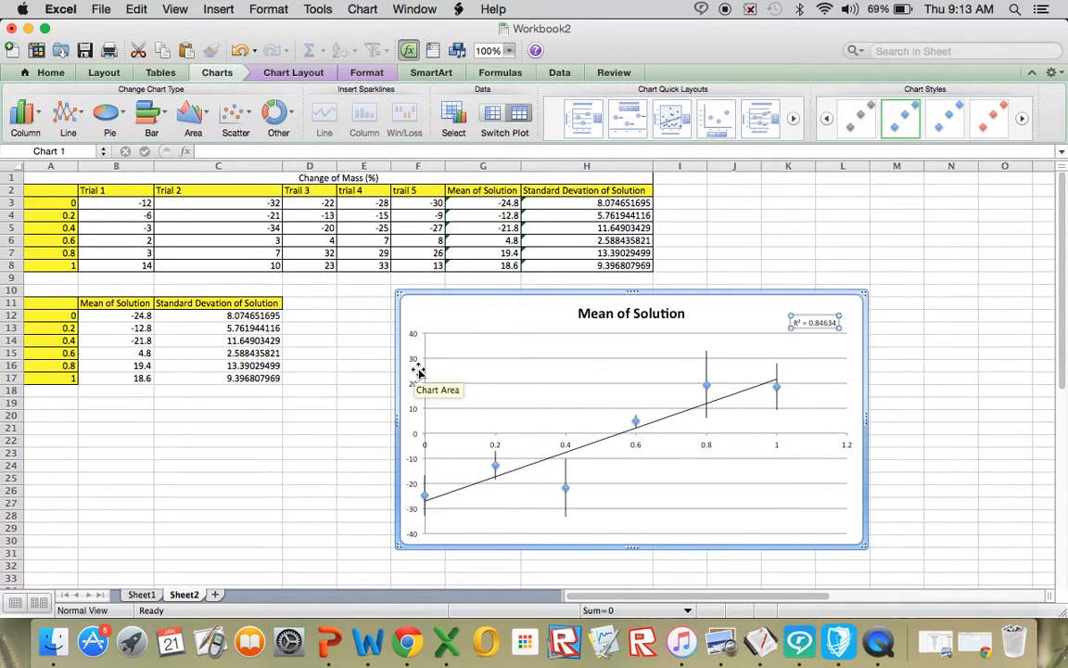
click(407, 298)
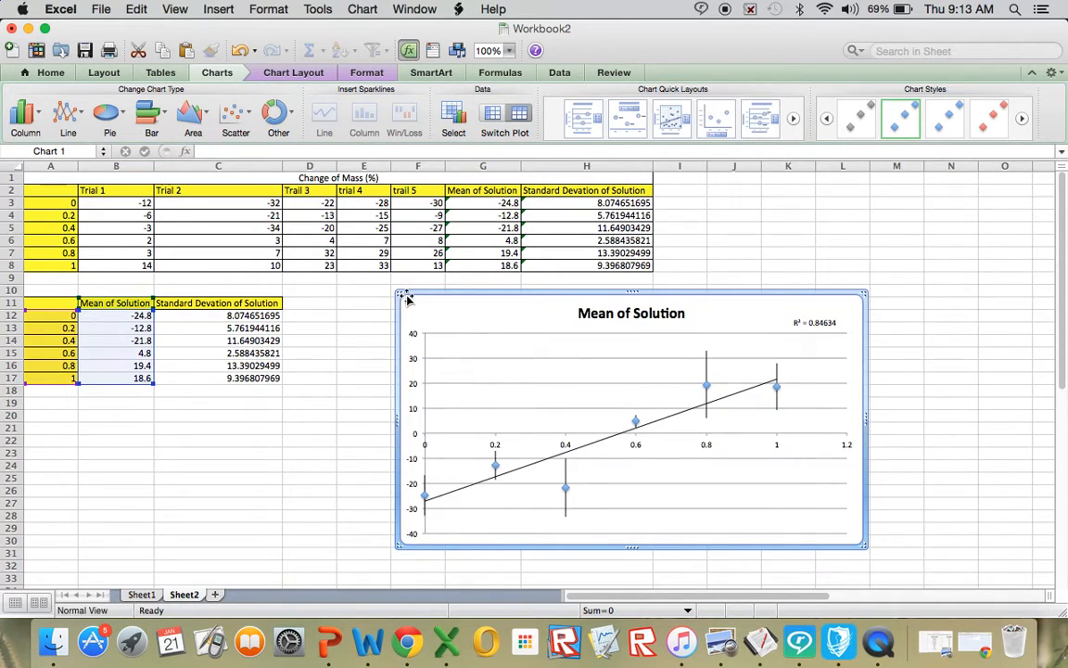
- Add a rotated title to the chart's vertical axis
click(295, 74)
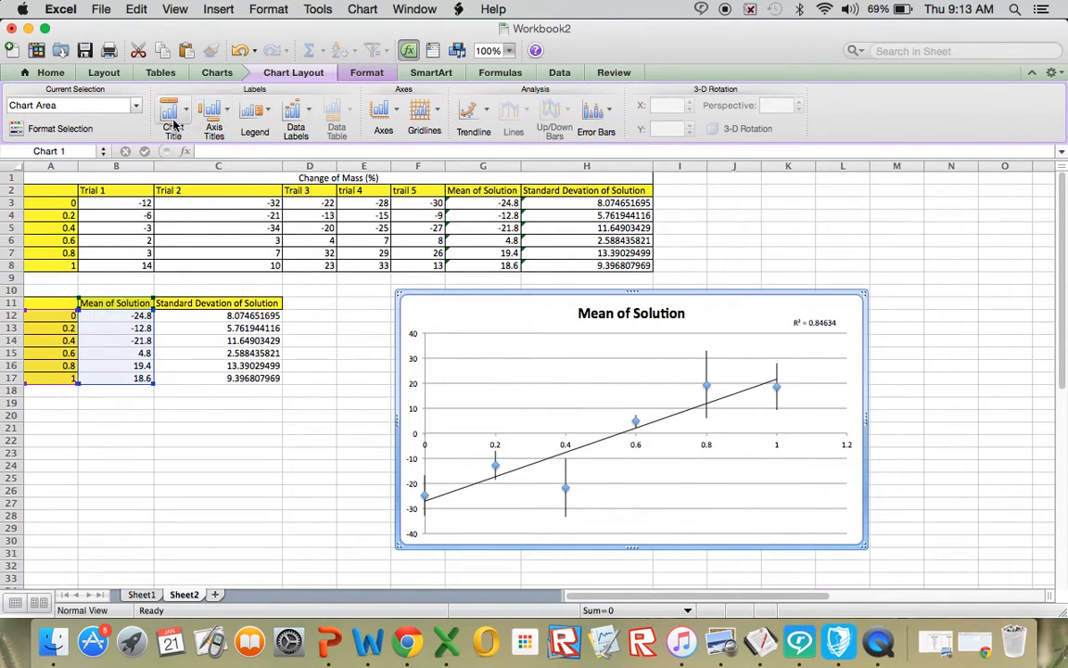
click(212, 111)
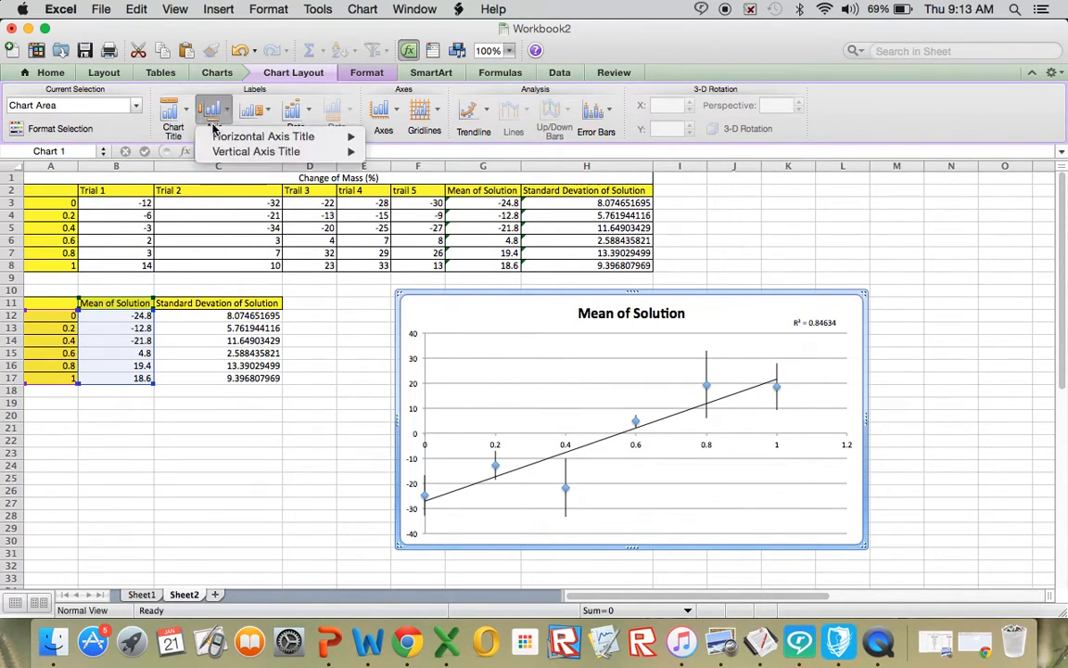
mouse_move(231, 137)
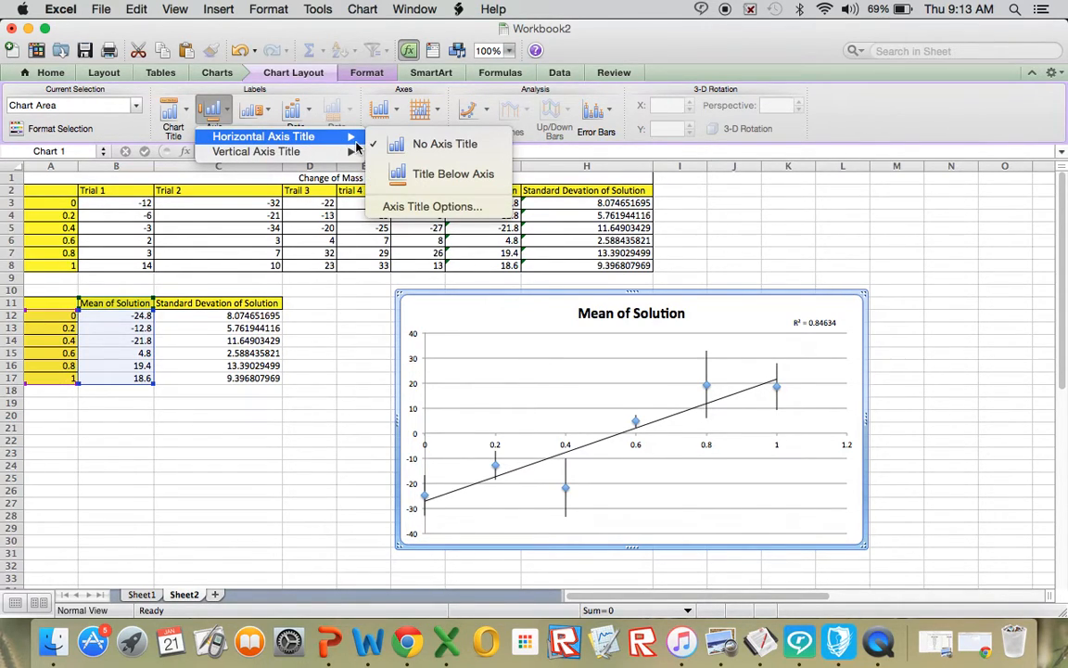
mouse_move(354, 152)
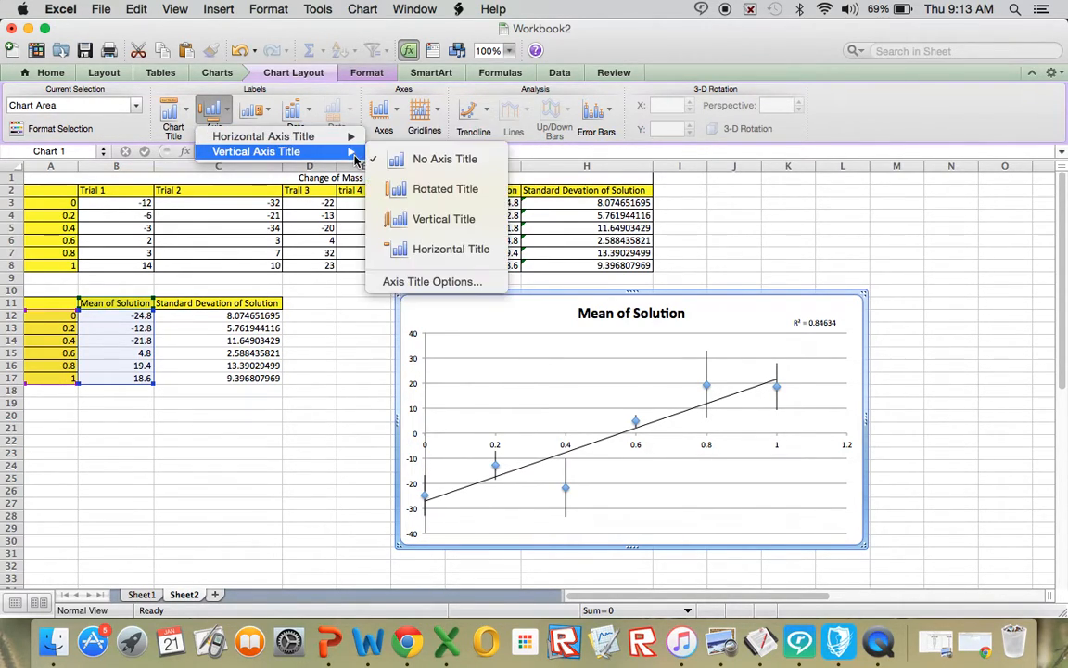
click(436, 189)
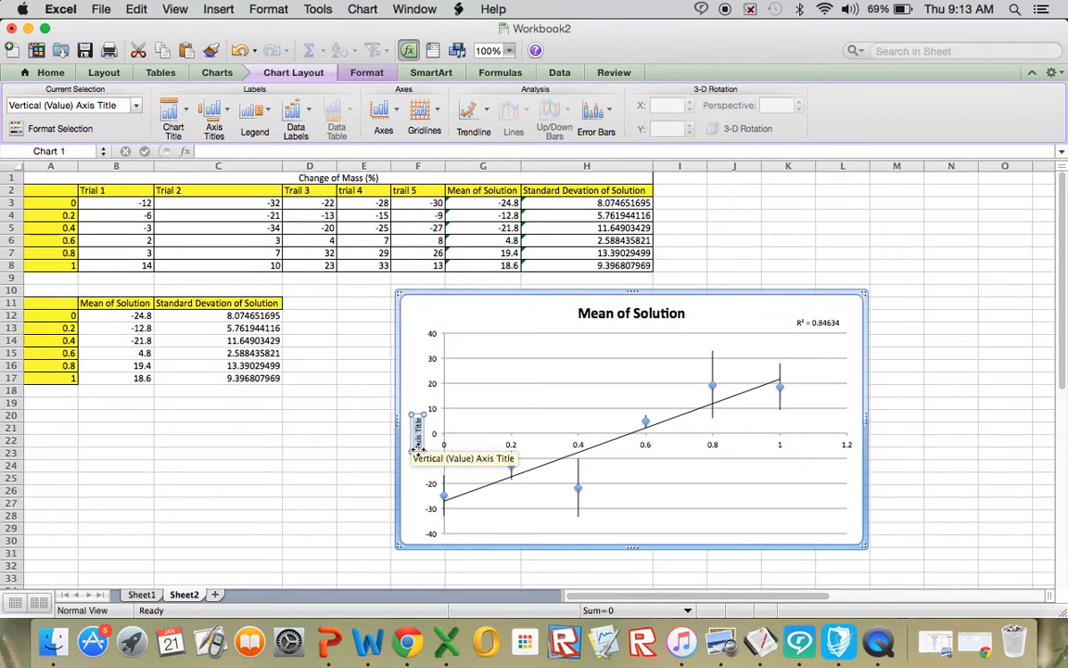
text(VALUE OF)
key(BackSpace)
key(BackSpace)
key(BackSpace)
key(BackSpace)
key(BackSpace)
key(BackSpace)
key(BackSpace)
key(BackSpace)
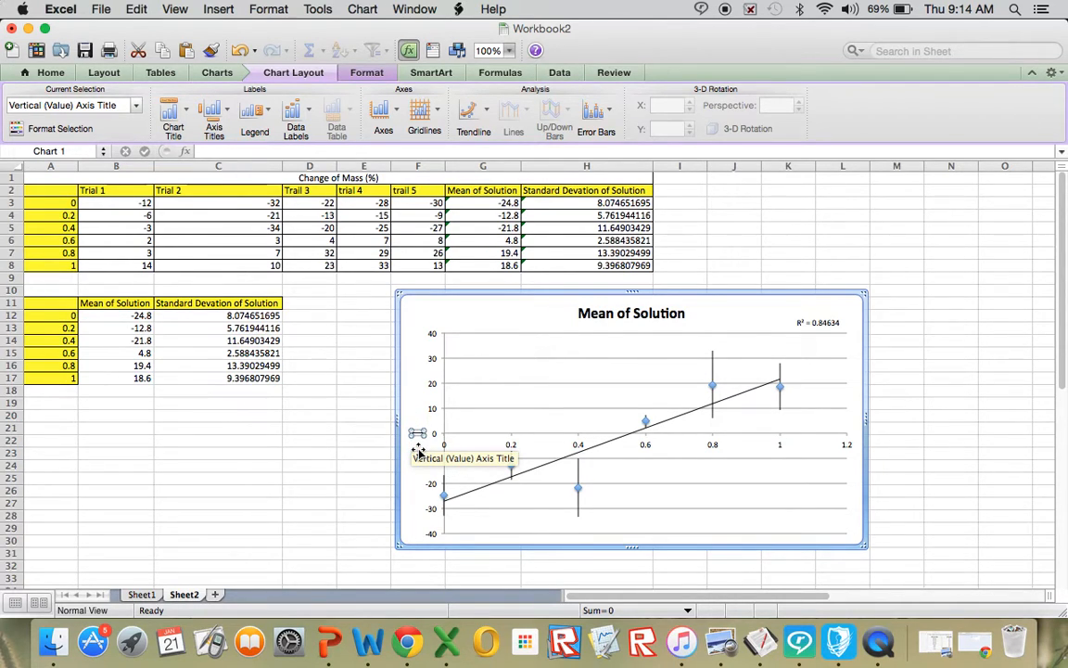
text(Mean Value)
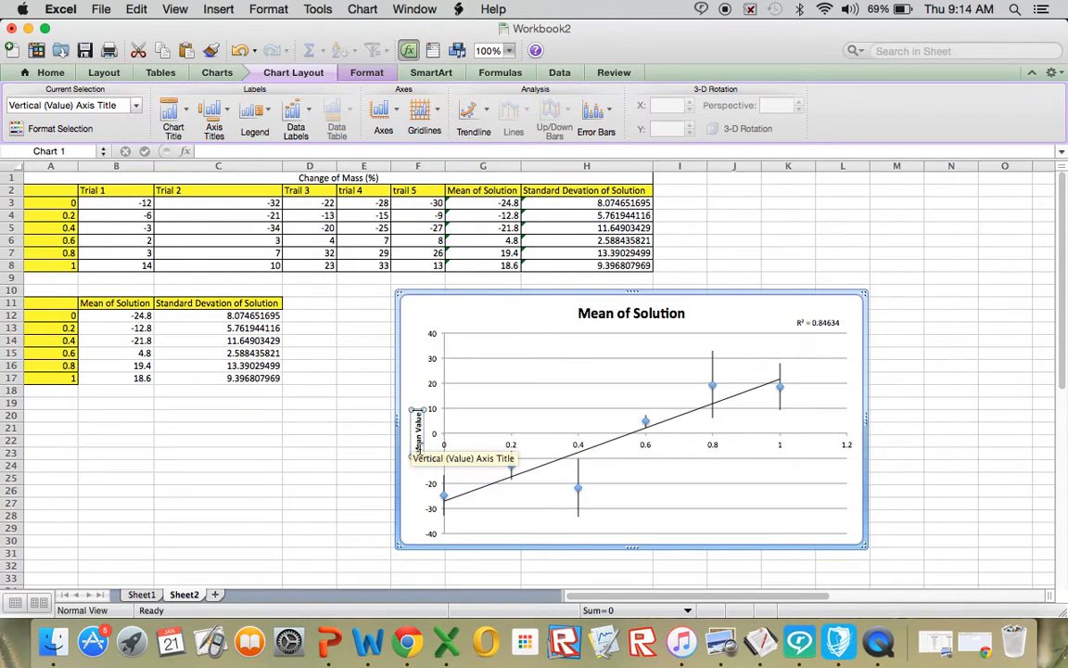
text( of)
key(BackSpace)
key(BackSpace)
key(BackSpace)
key(BackSpace)
key(BackSpace)
key(BackSpace)
key(BackSpace)
key(BackSpace)
key(BackSpace)
key(BackSpace)
key(BackSpace)
key(BackSpace)
key(BackSpace)
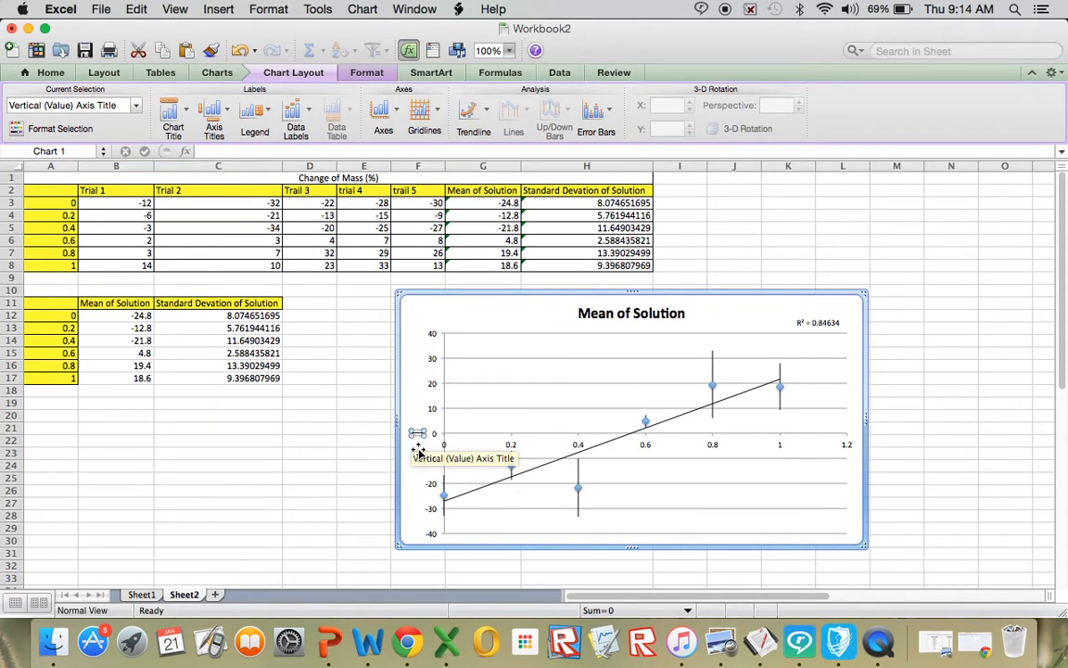
- Name the vertical axis title "Value of change" and add a title below the chart's horizontal axis
text(Value of change)
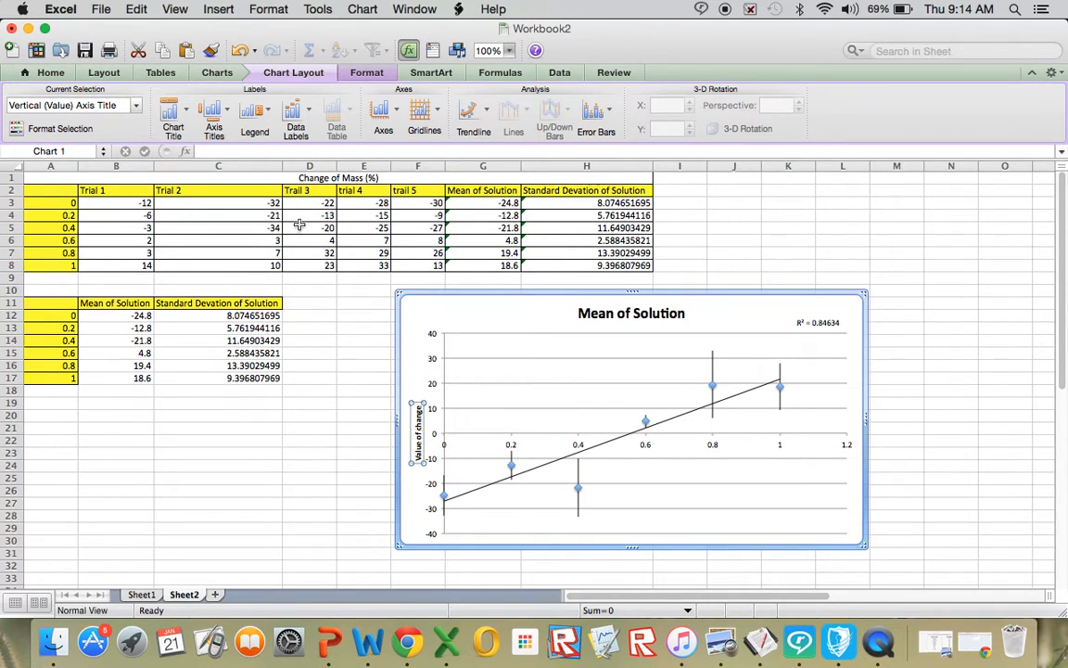
click(391, 118)
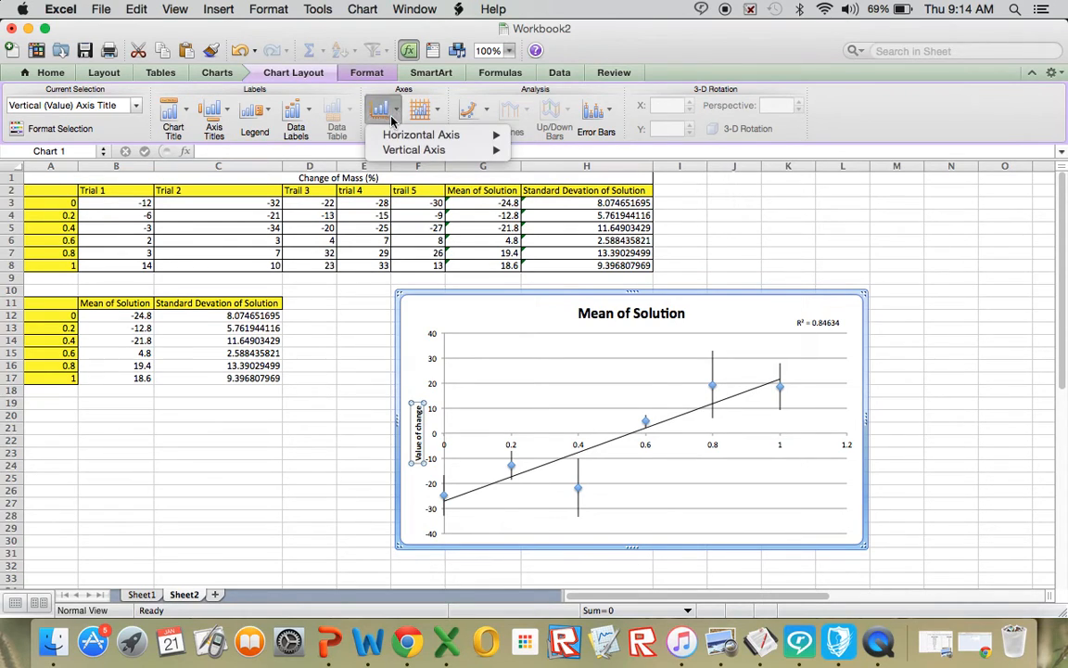
mouse_move(489, 150)
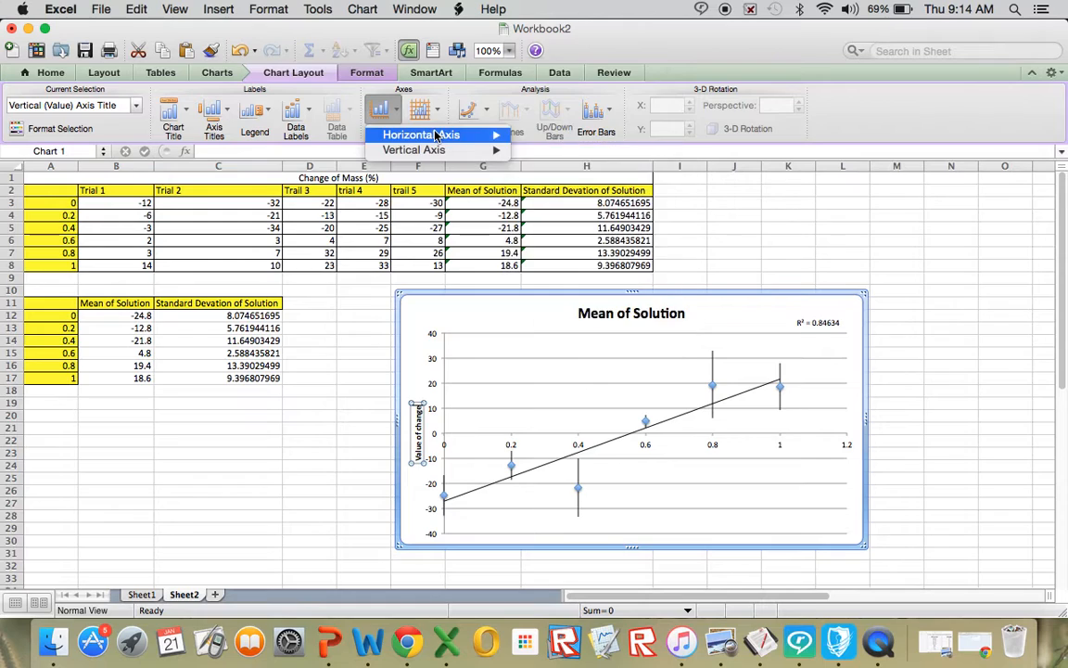
click(211, 118)
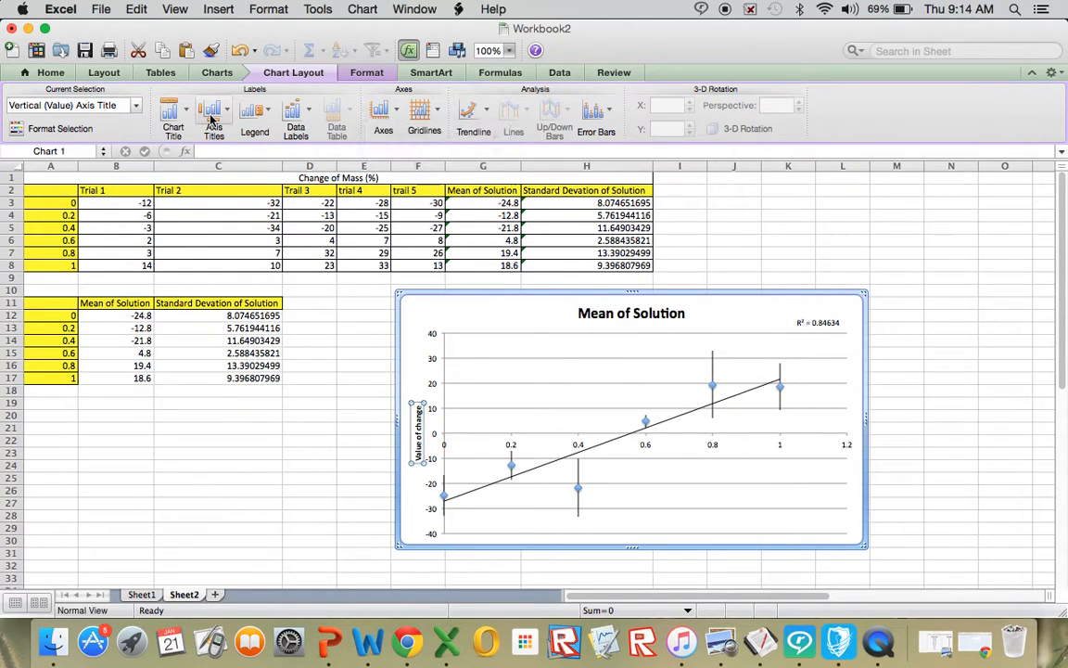
click(211, 117)
mouse_move(304, 156)
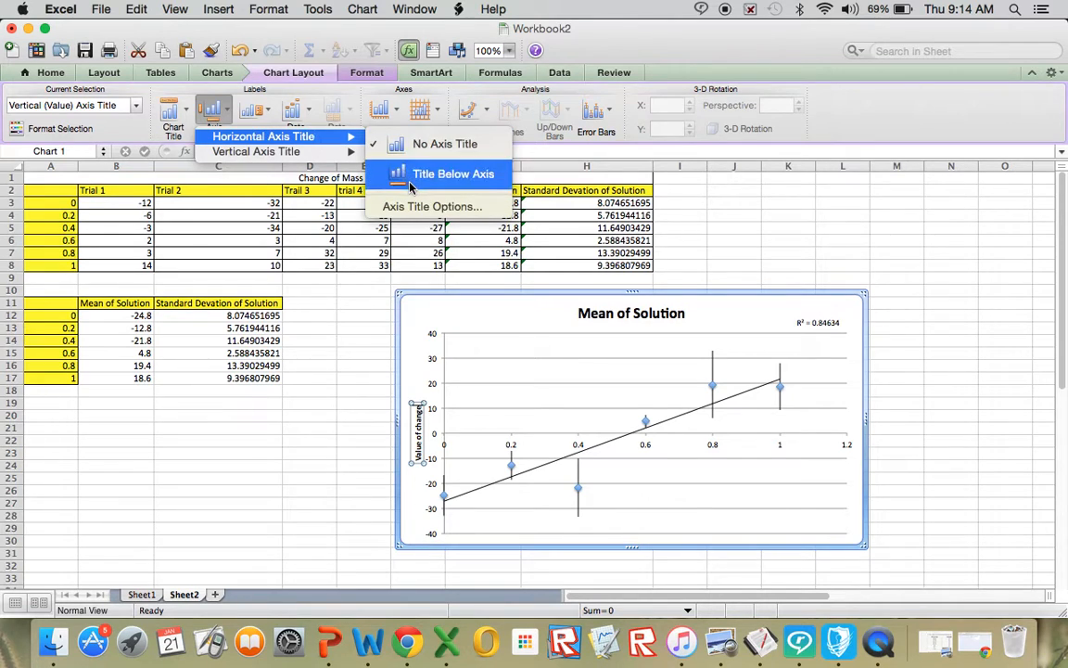
click(418, 176)
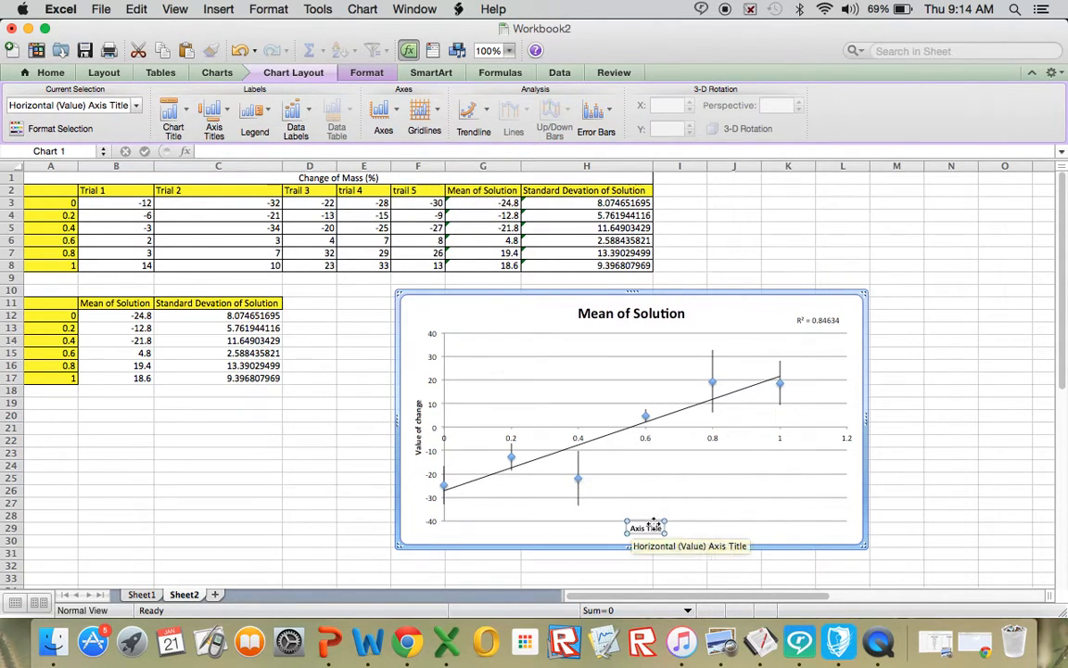
- Change the horizontal axis title to "Solution amount" and shift it to sit centred beneath the chart title
drag(648, 528, 653, 528)
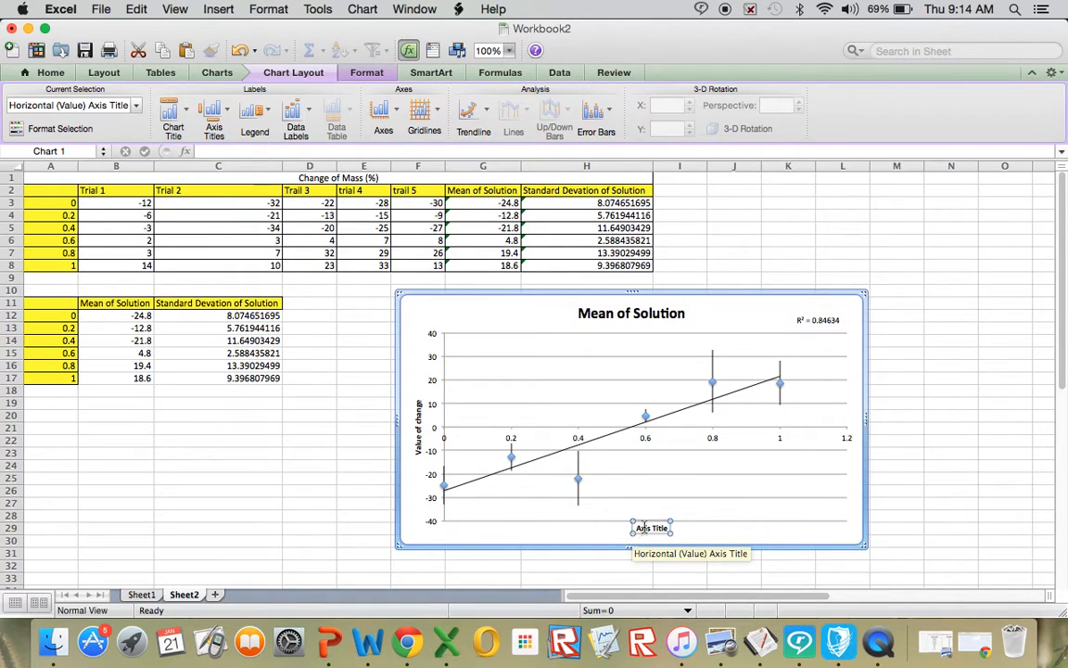
drag(637, 528, 675, 527)
text(s)
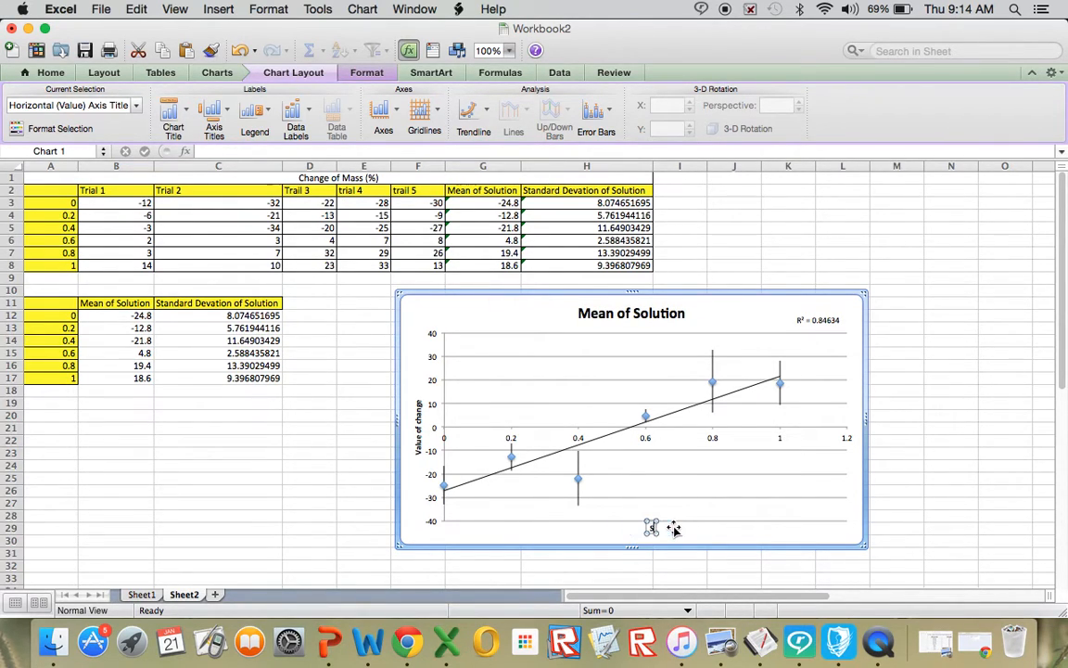
text(olution amount)
click(621, 535)
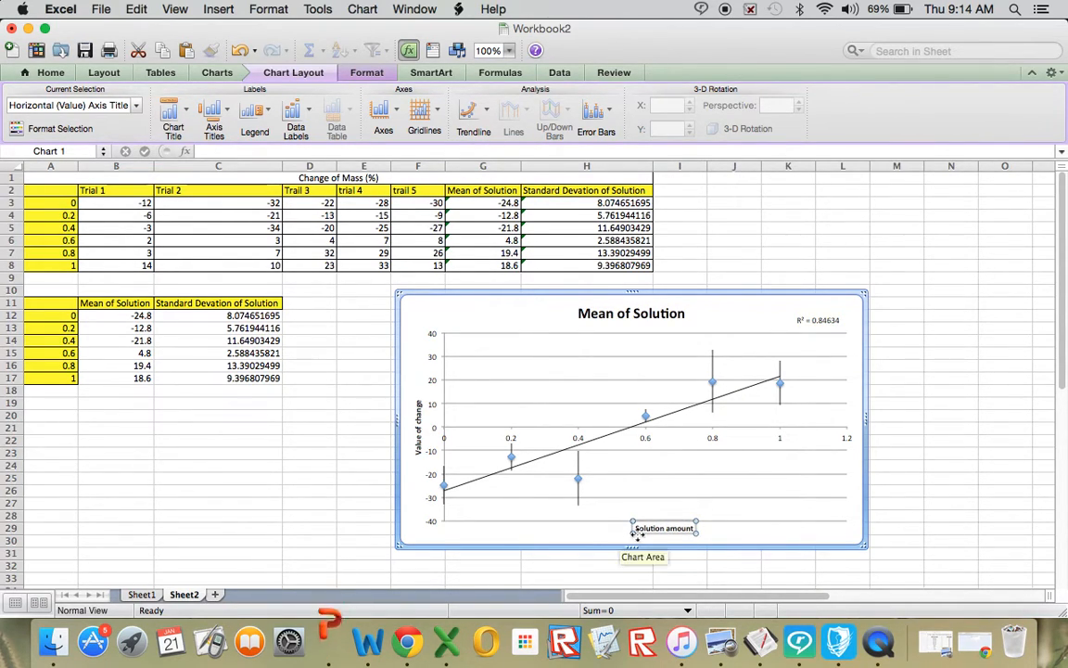
drag(652, 533, 594, 535)
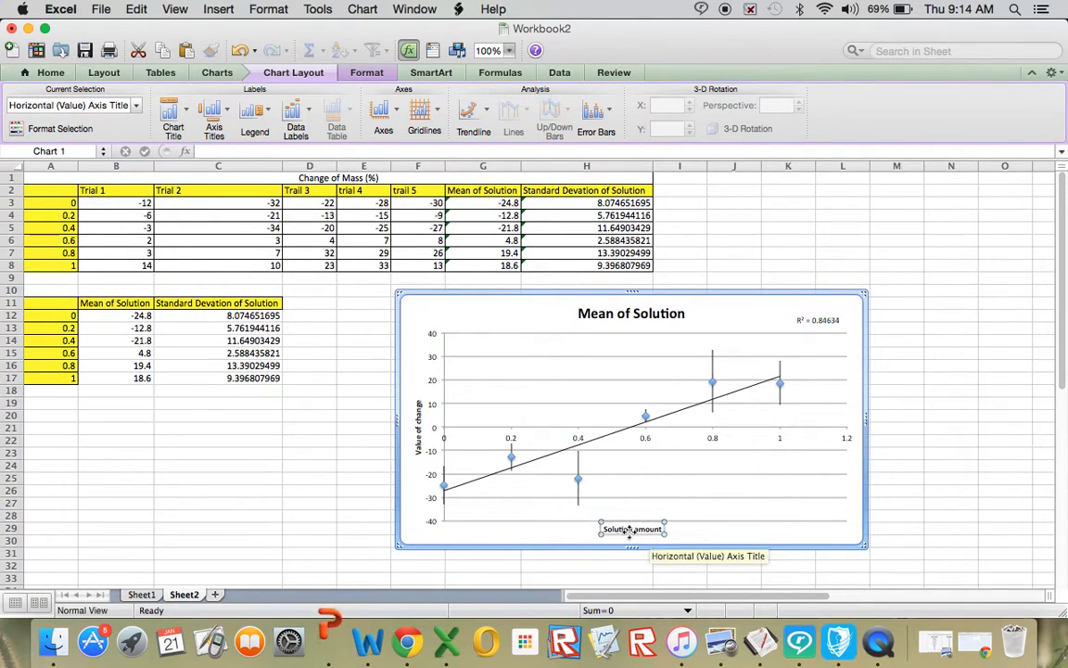
- Change the chart title to "Mean values of change of mass (%)" and deselect the chart
click(615, 313)
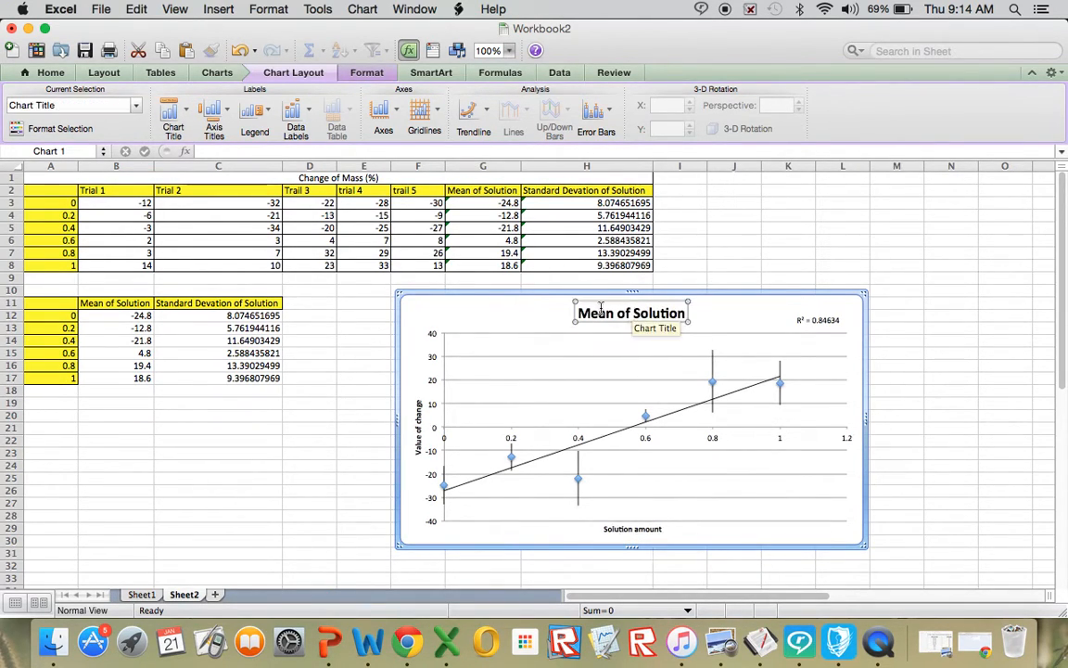
click(615, 312)
text(valu)
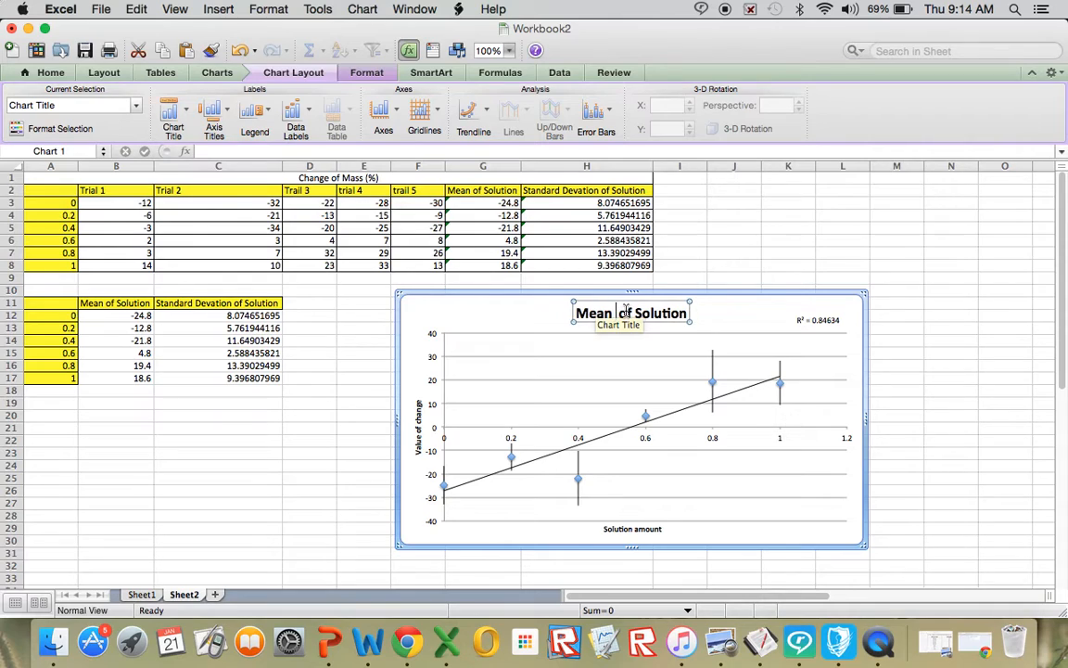
text(es)
key(BackSpace)
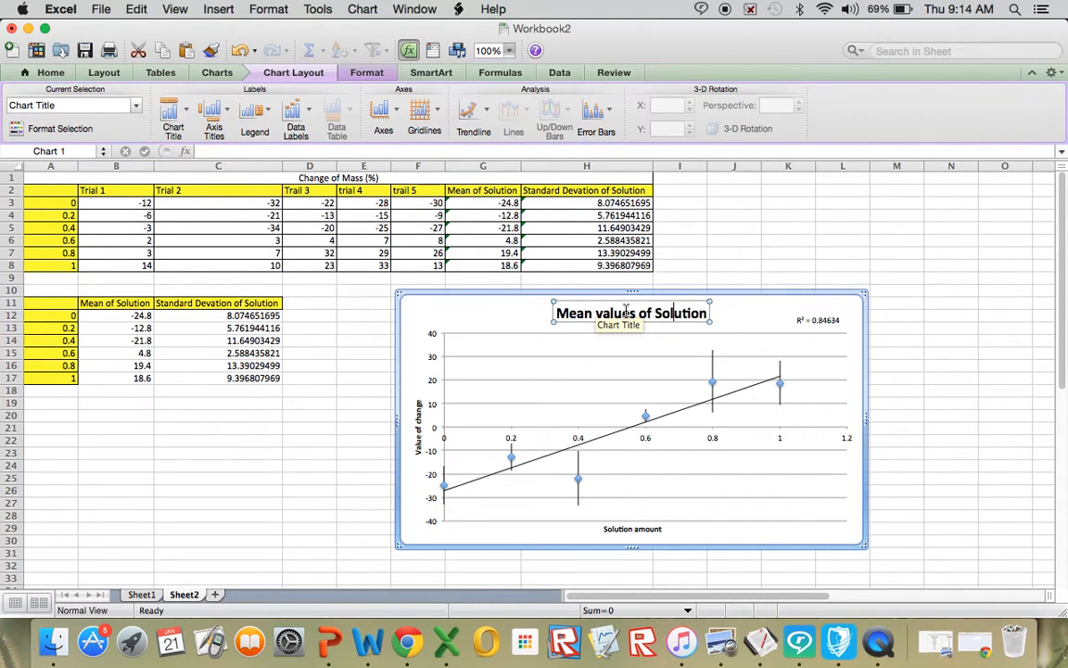
key(BackSpace)
key(BackSpace)
key(BackSpace)
key(BackSpace)
key(BackSpace)
key(BackSpace)
key(BackSpace)
key(BackSpace)
key(BackSpace)
text(change of mass (5))
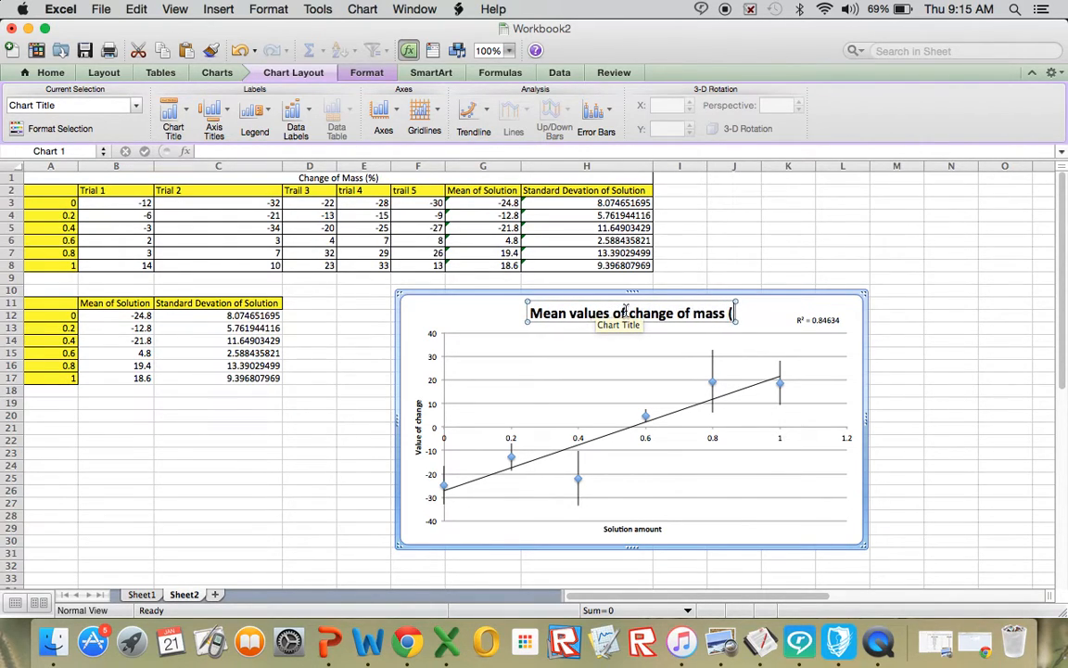
key(BackSpace)
key(BackSpace)
text(%)
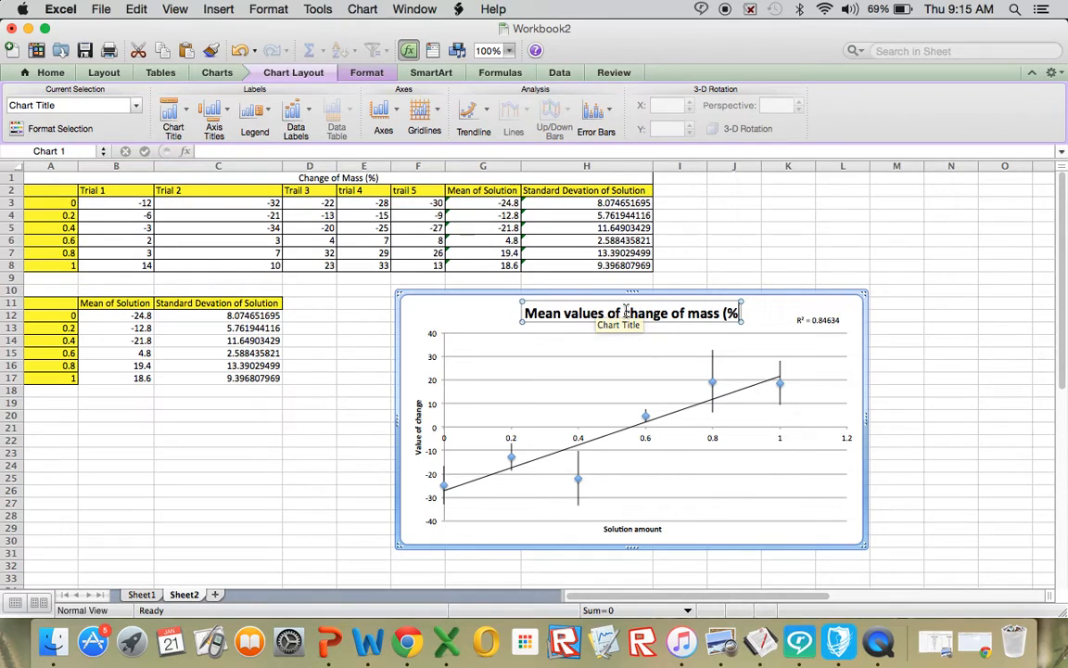
text())
click(913, 306)
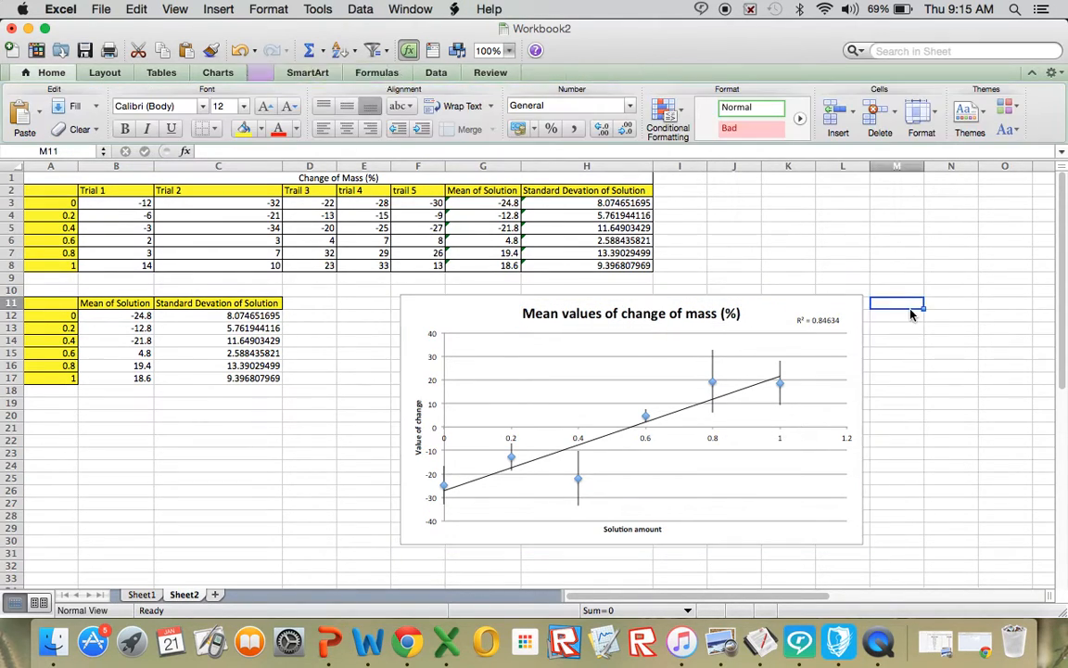